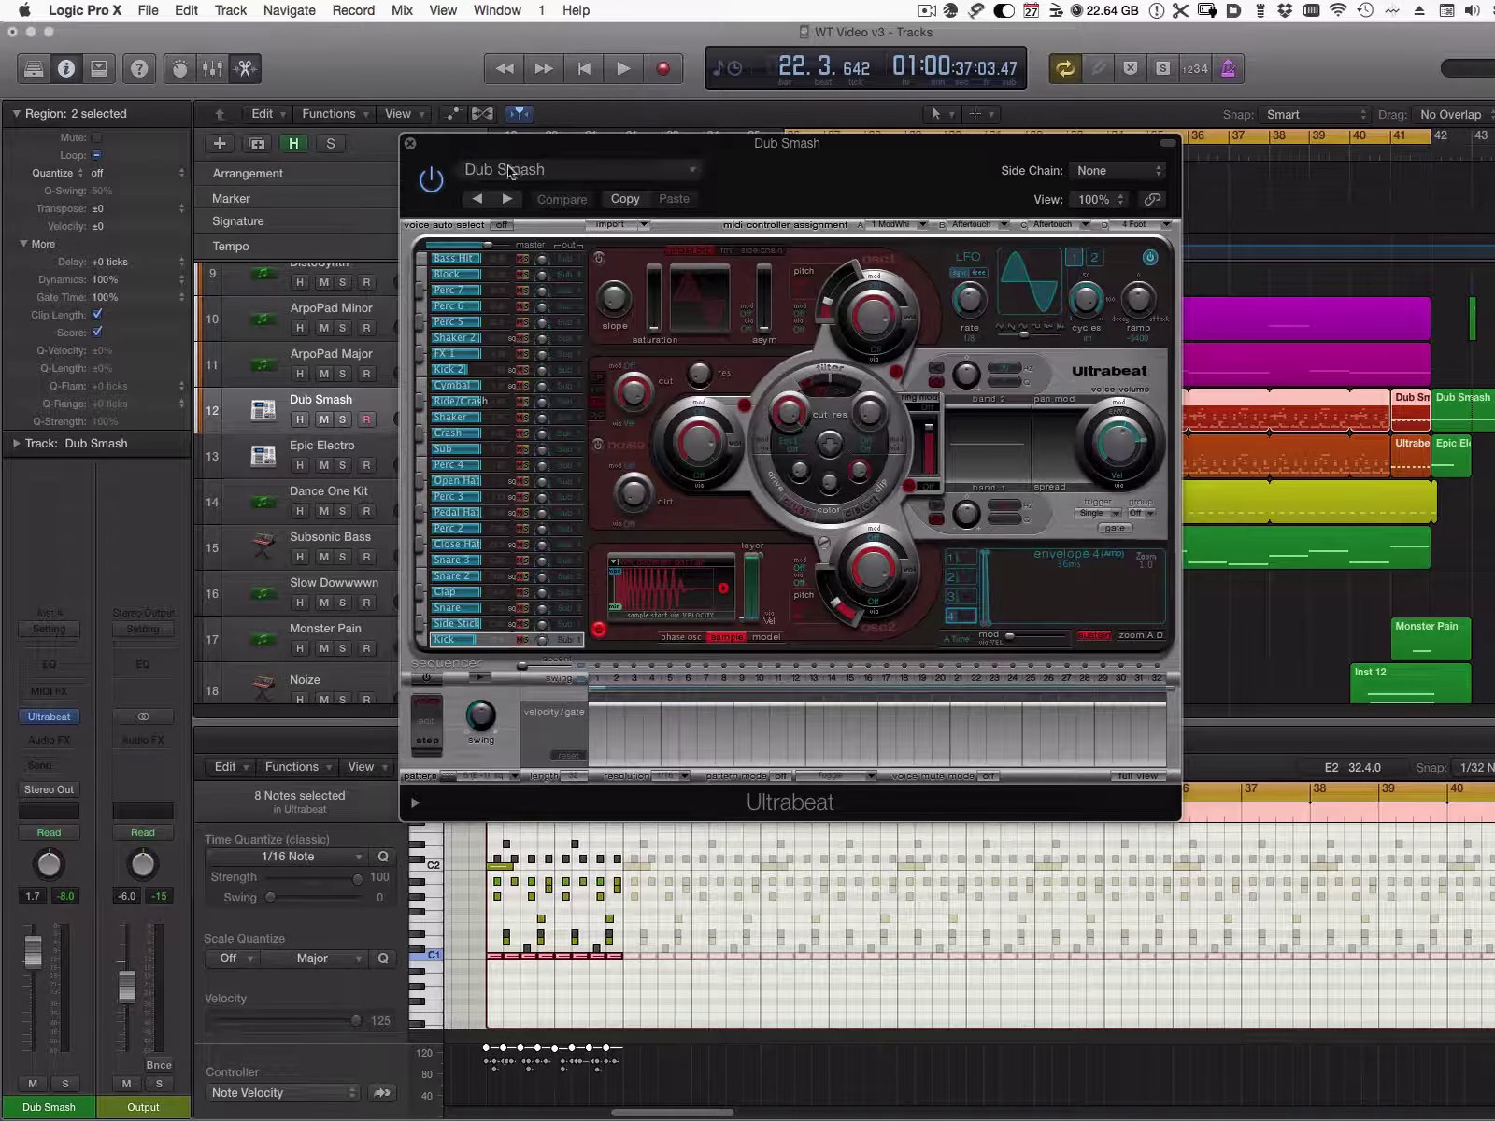
- Close the Dub Smash kit, inspect and close the Epic Electro Ultrabeat kit, then select Dance One Kit
{"action": "left_click", "coordinate": [409, 143]}
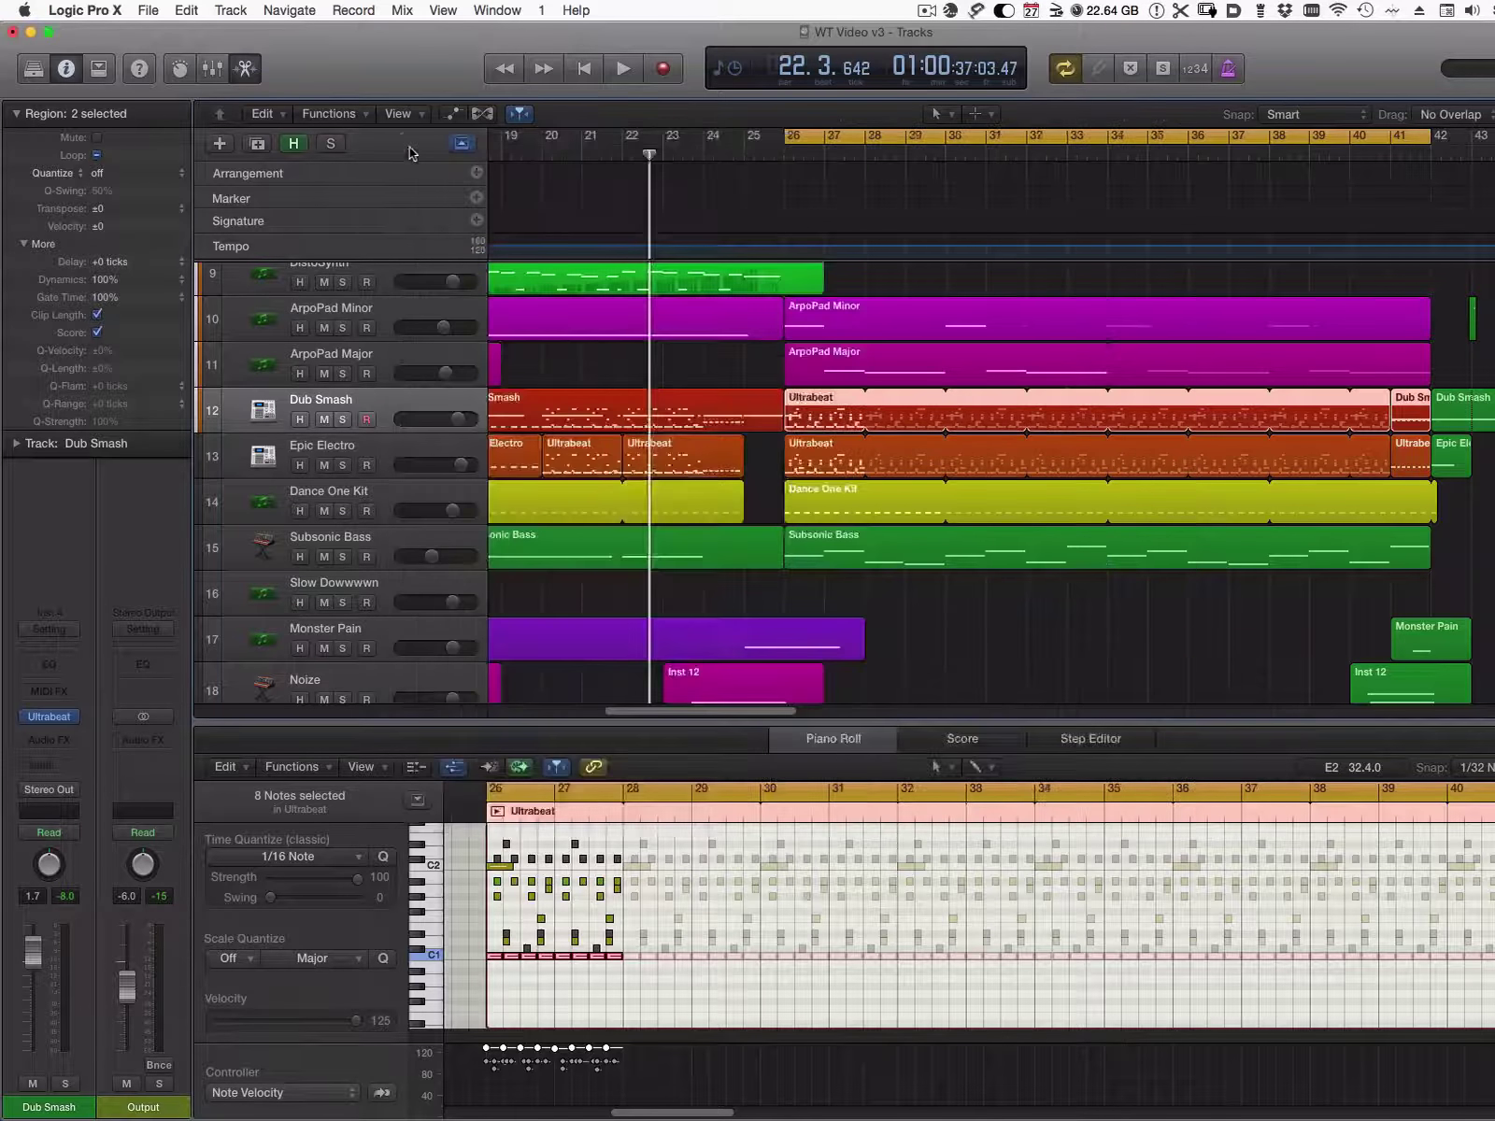
{"action": "left_click", "coordinate": [383, 443]}
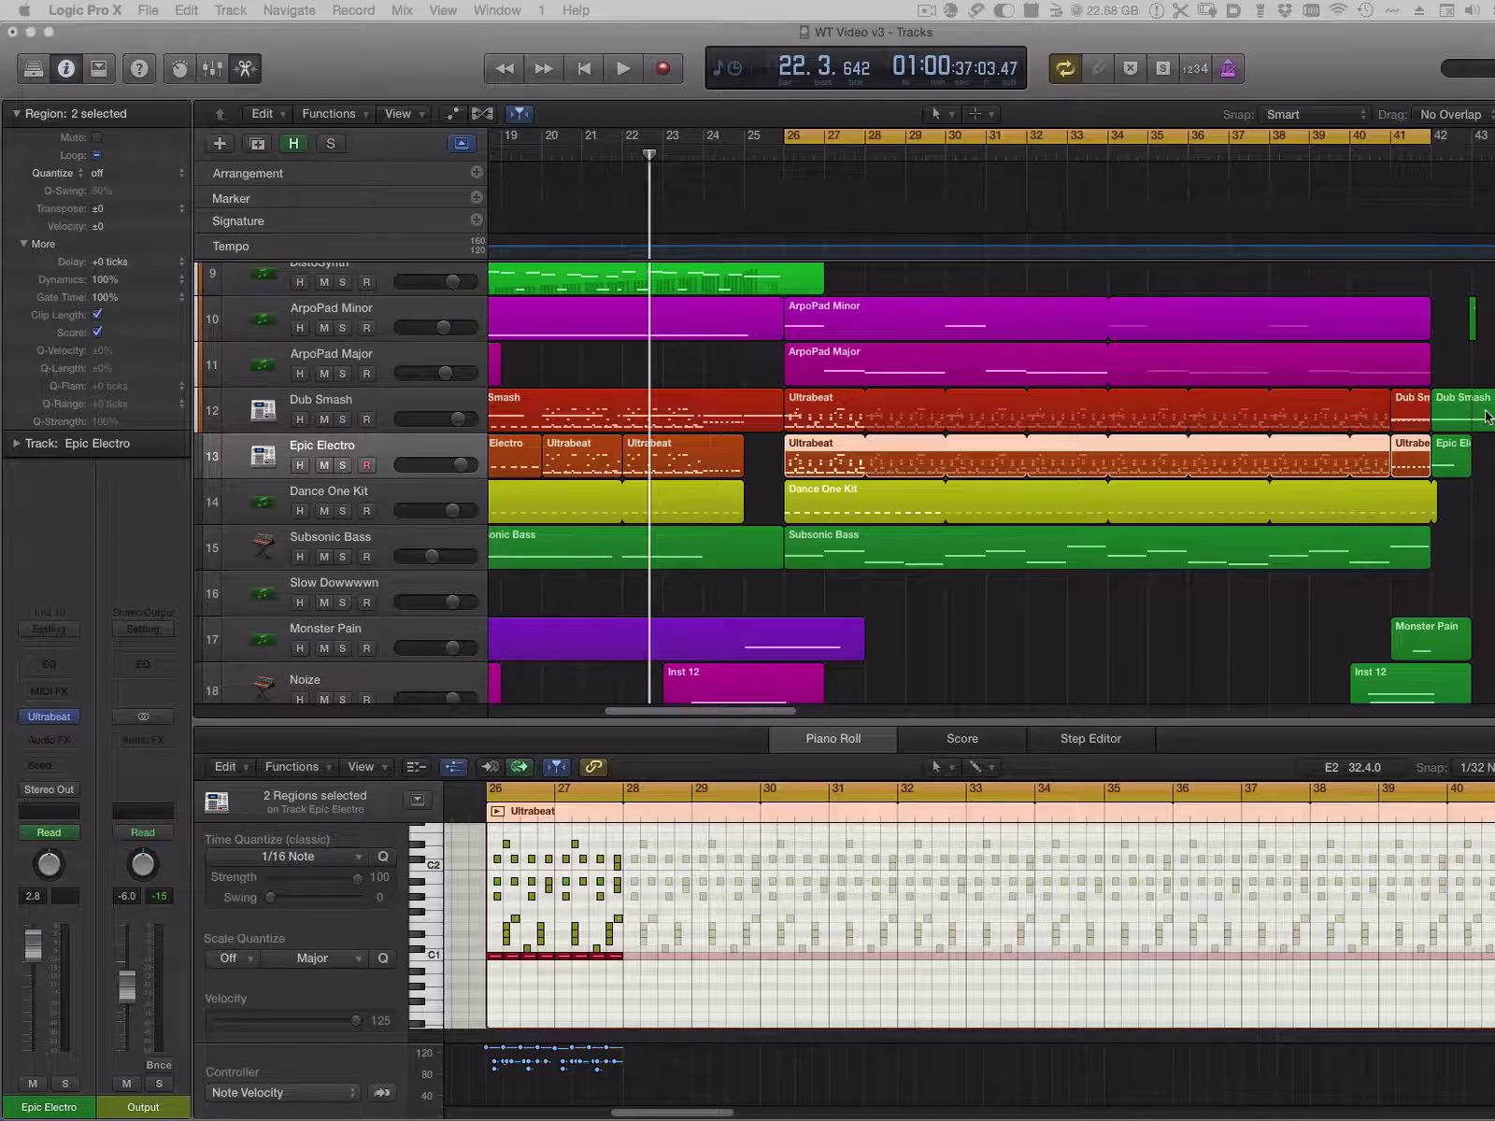
{"action": "left_click_drag", "start_coordinate": [1494, 245], "coordinate": [774, 219]}
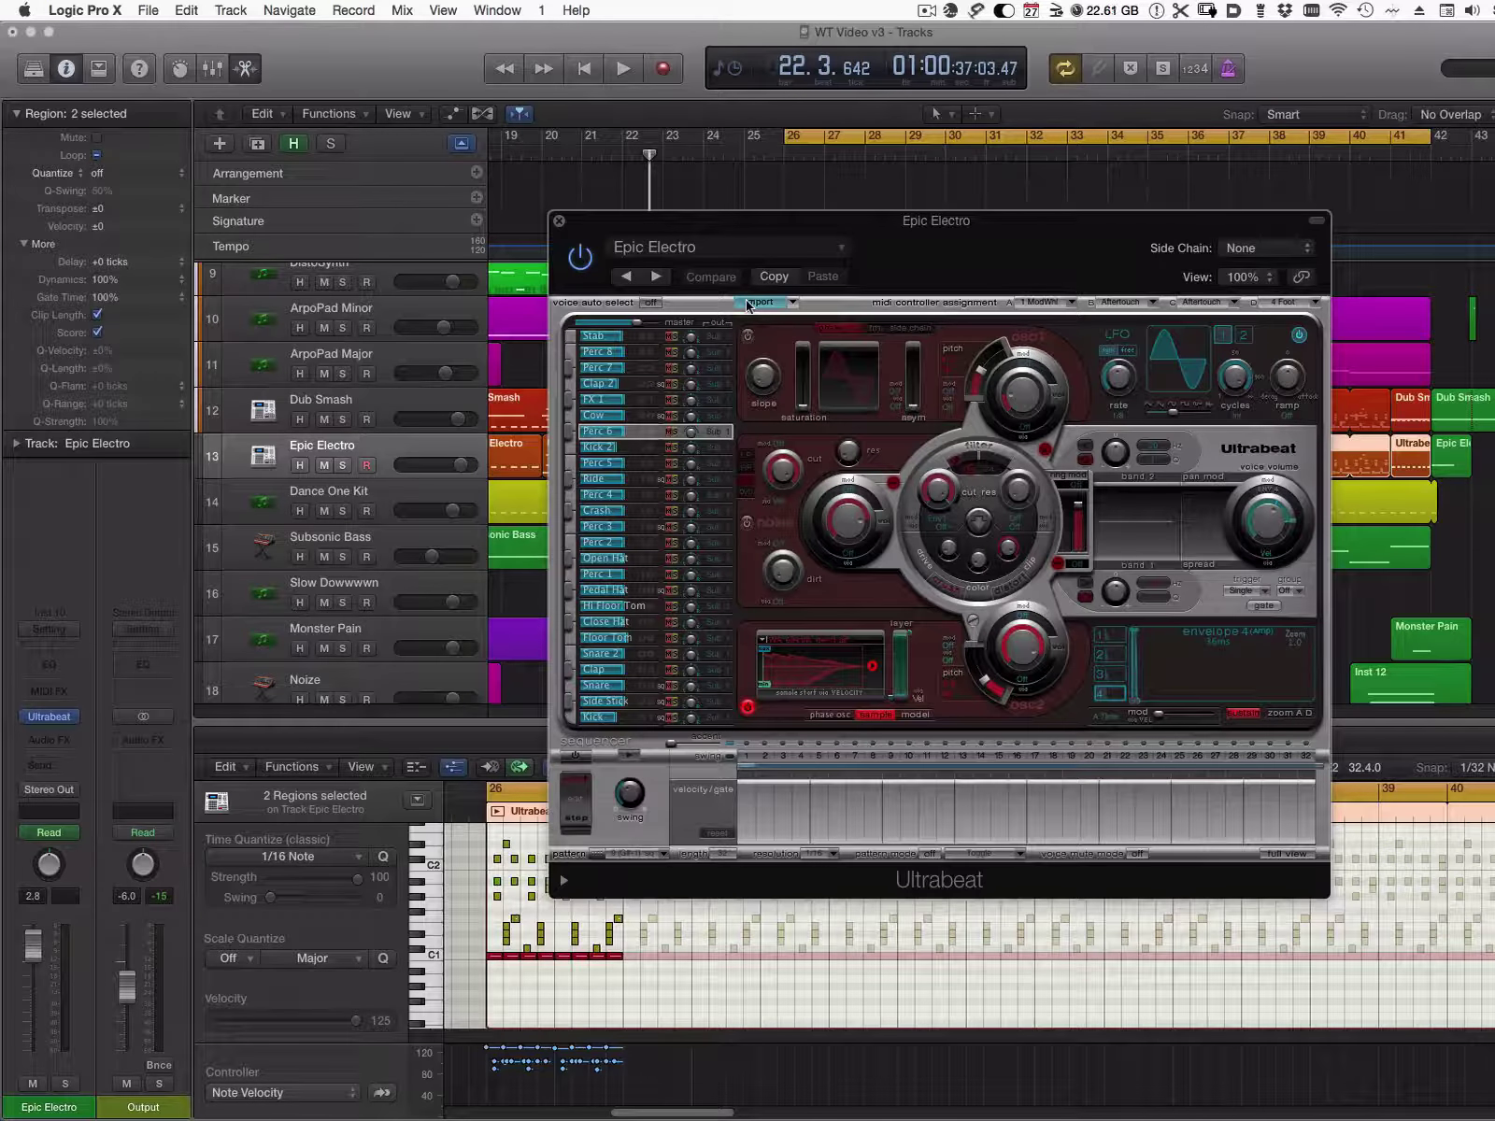
{"action": "left_click", "coordinate": [559, 220]}
{"action": "left_click", "coordinate": [389, 505]}
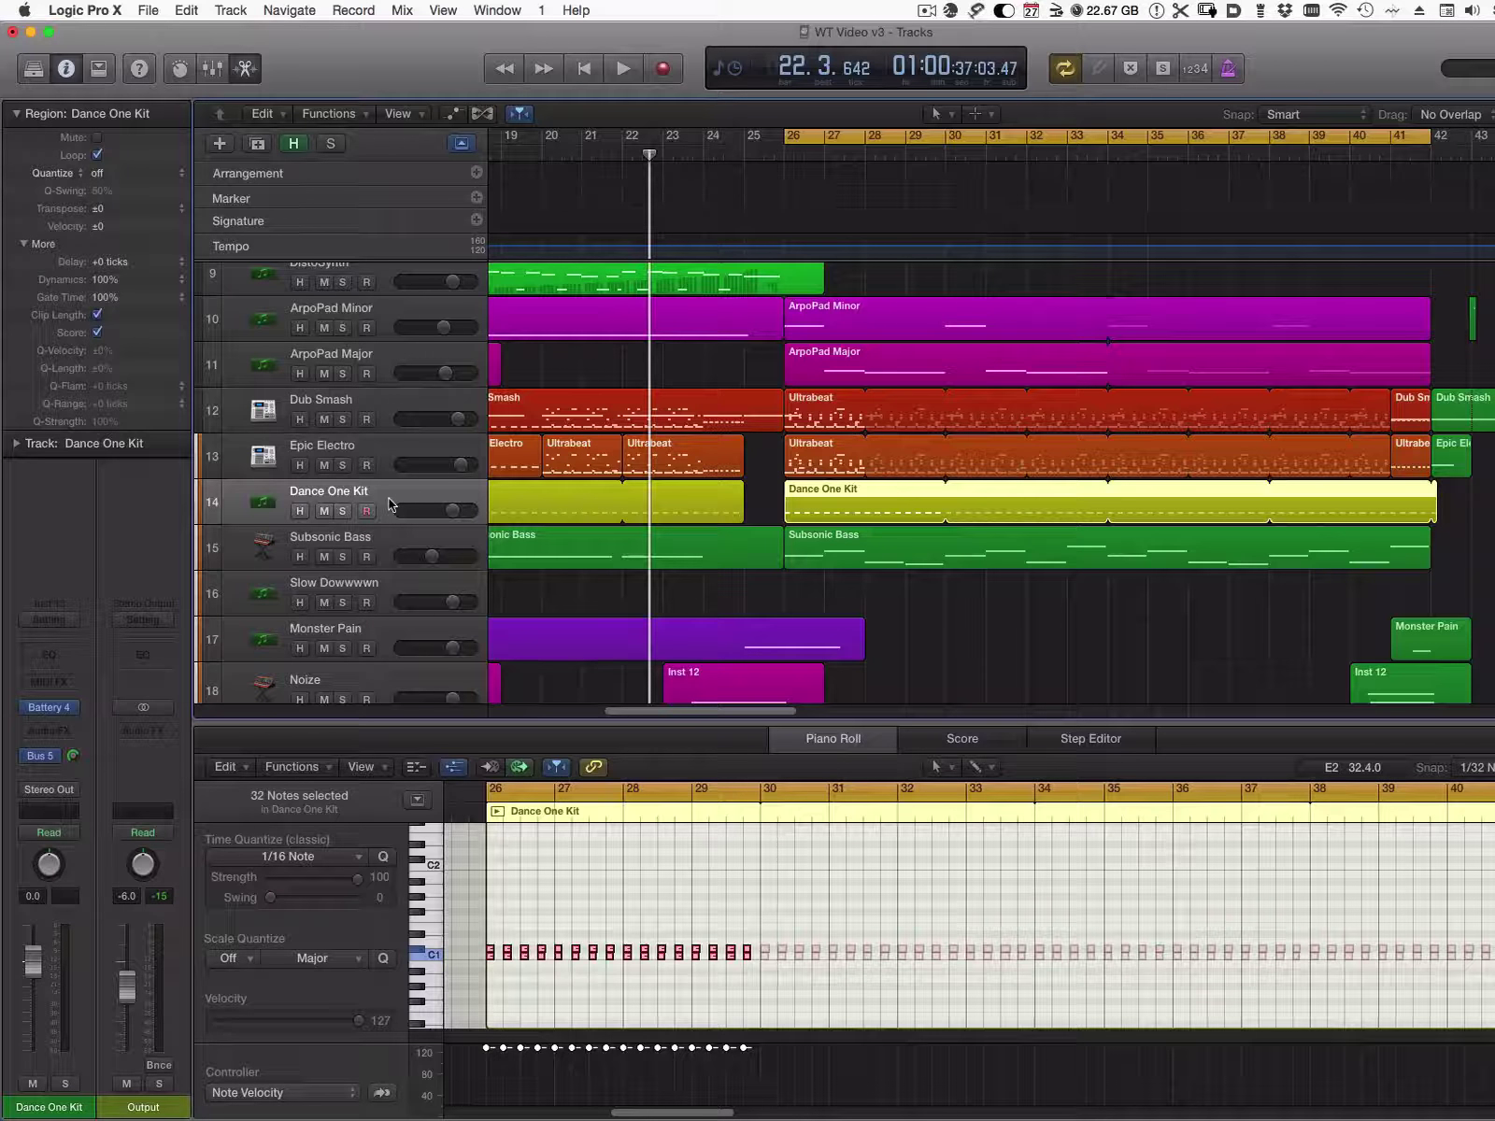
- Show the Epic Electro Ultrabeat region's notes, solo Epic Electro, and play from bar 26
{"action": "left_click", "coordinate": [809, 460]}
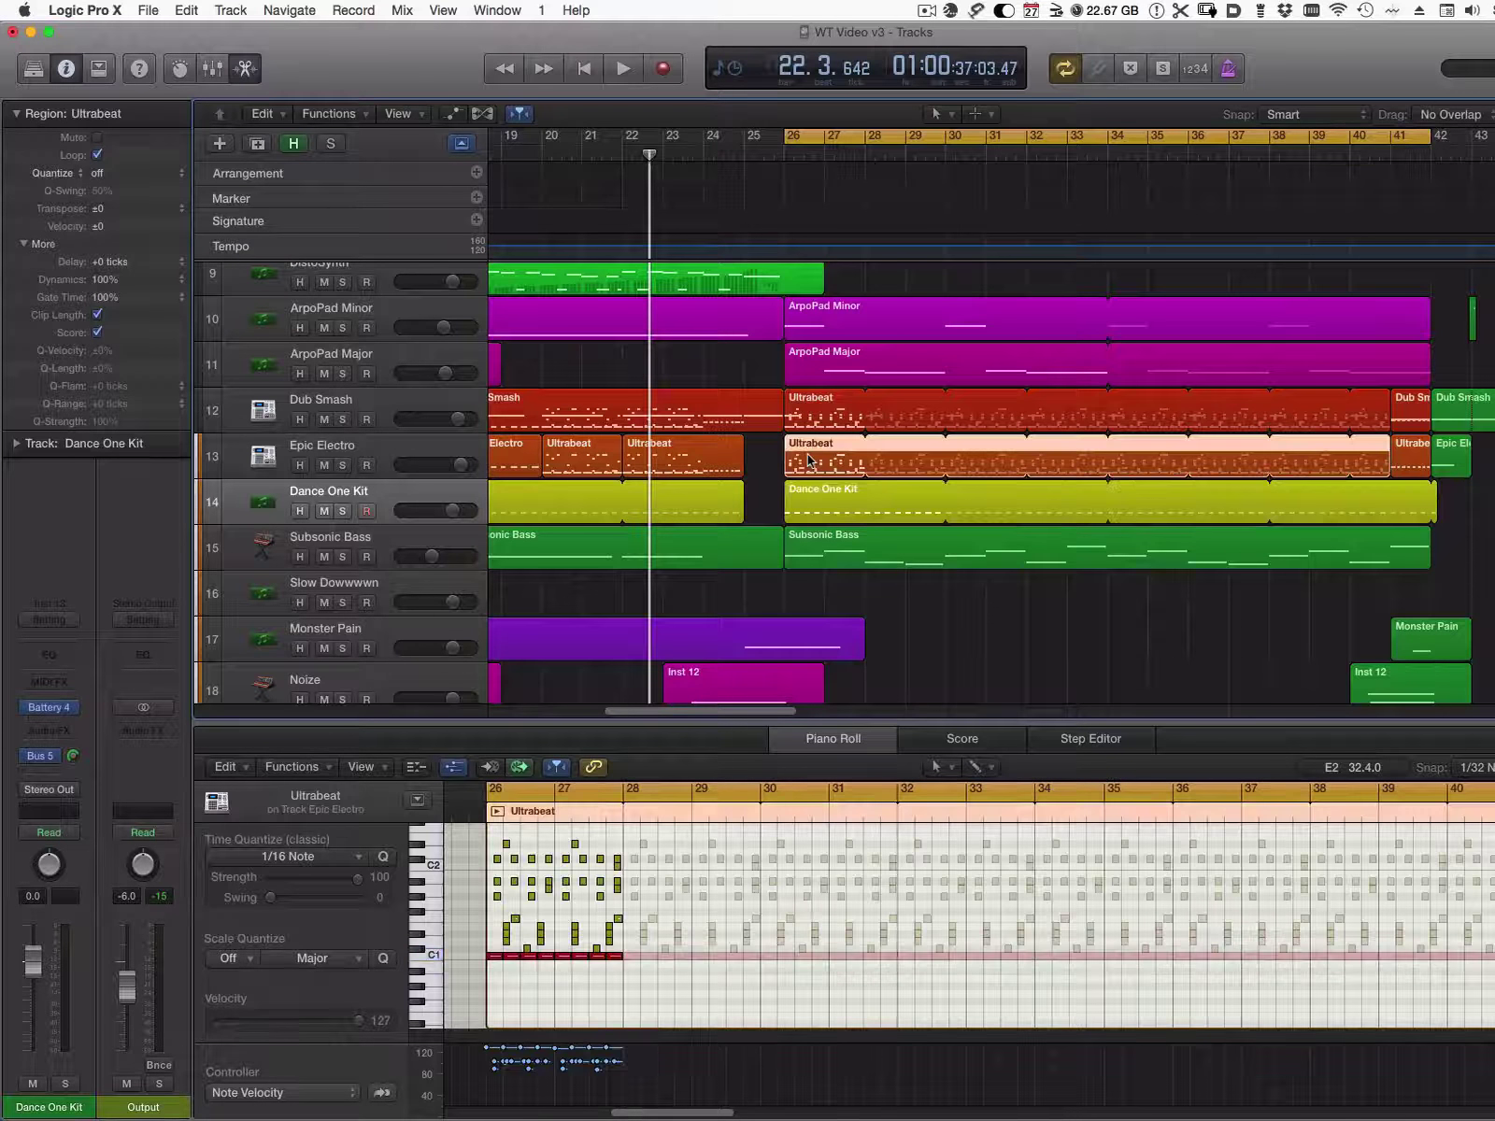
{"action": "left_click", "coordinate": [343, 466]}
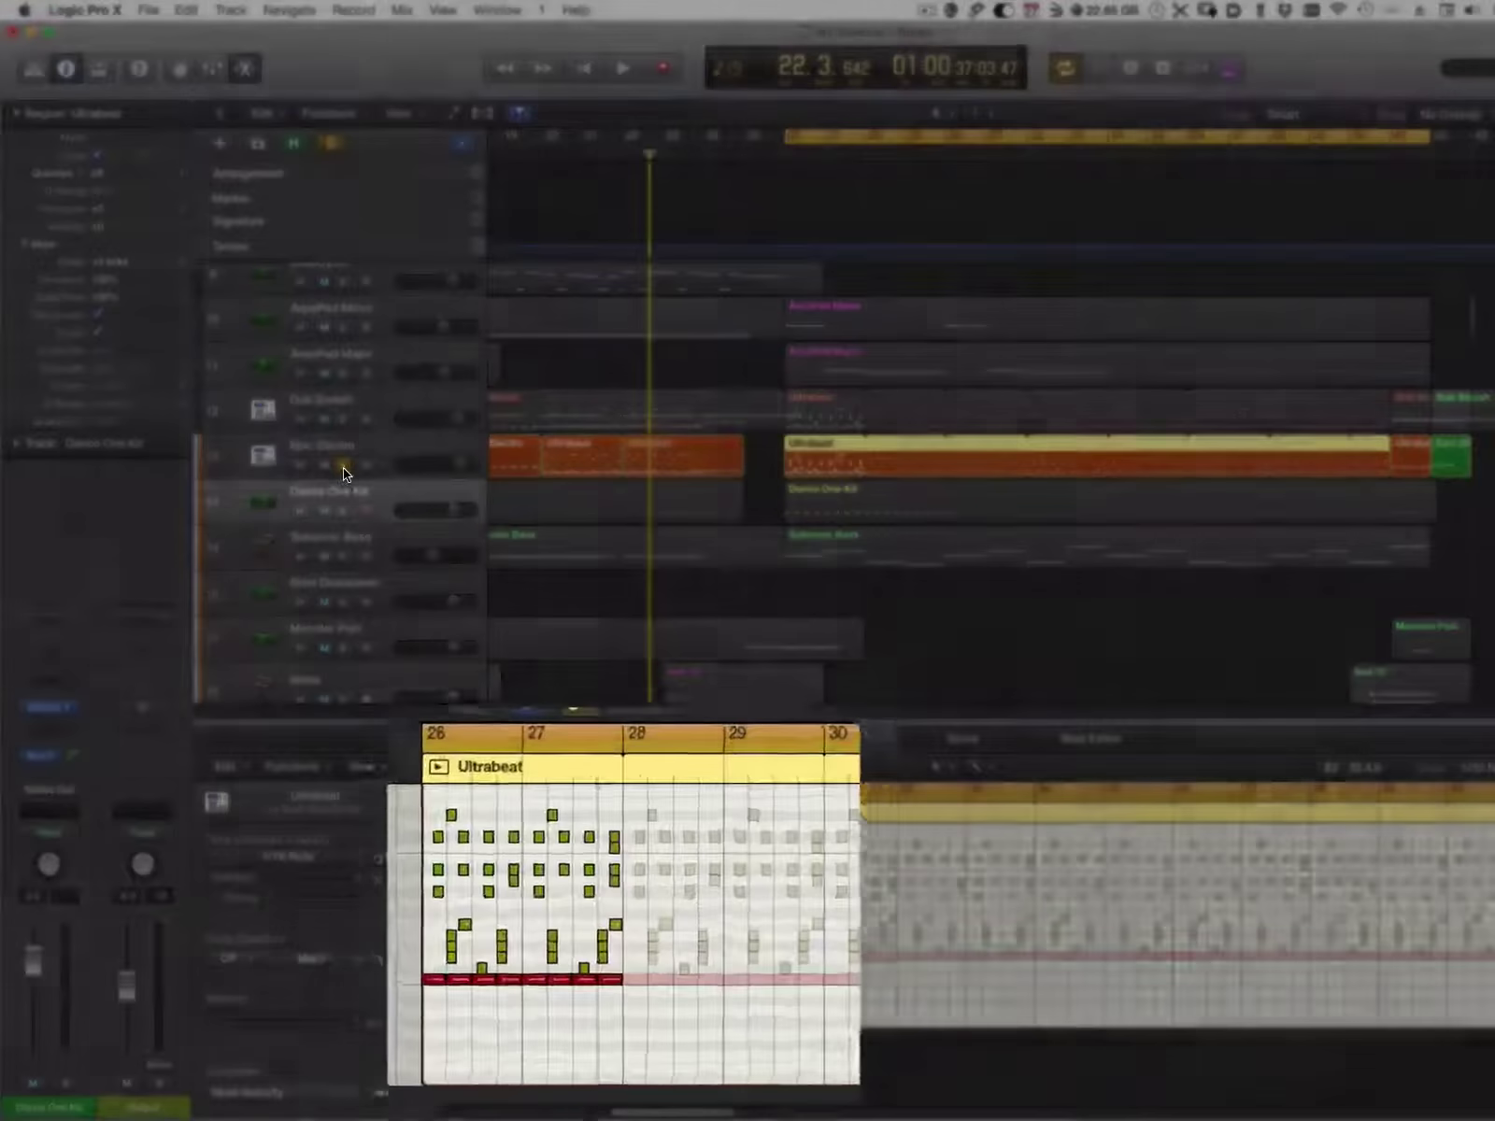
{"action": "key", "text": "space"}
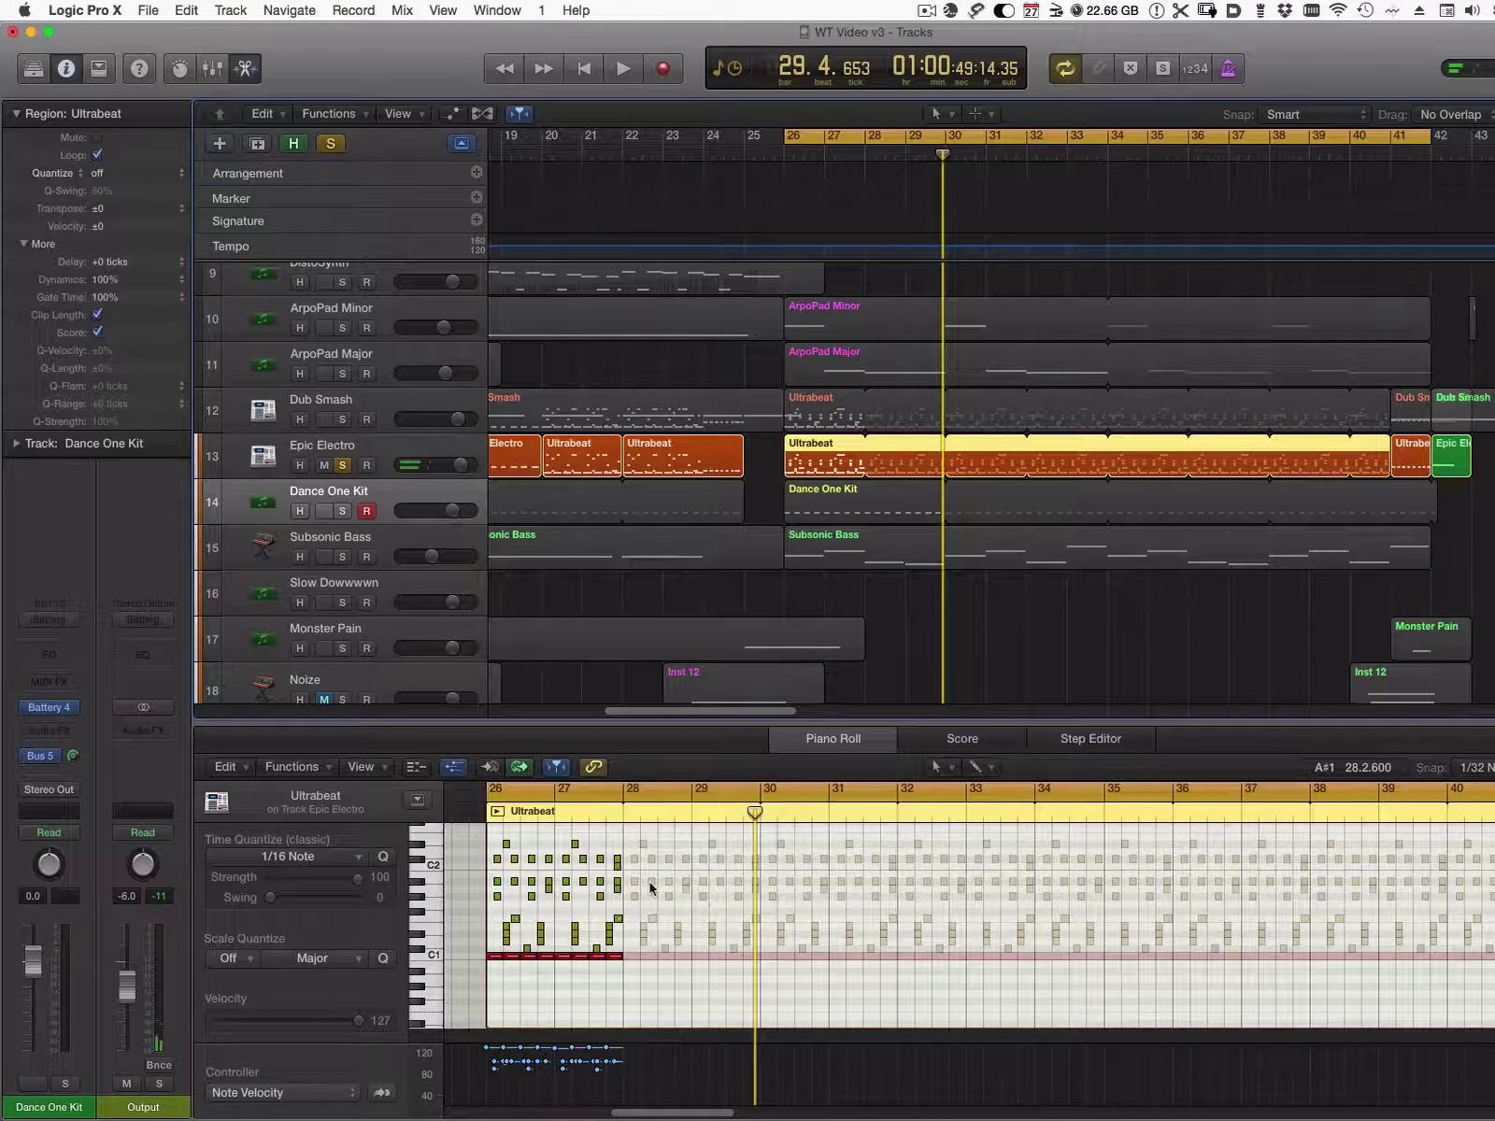
- Zoom the piano roll in on bars 26–30 and replay the Epic Electro pattern
{"action": "key", "text": "super+Right"}
{"action": "key", "text": "super+Right"}
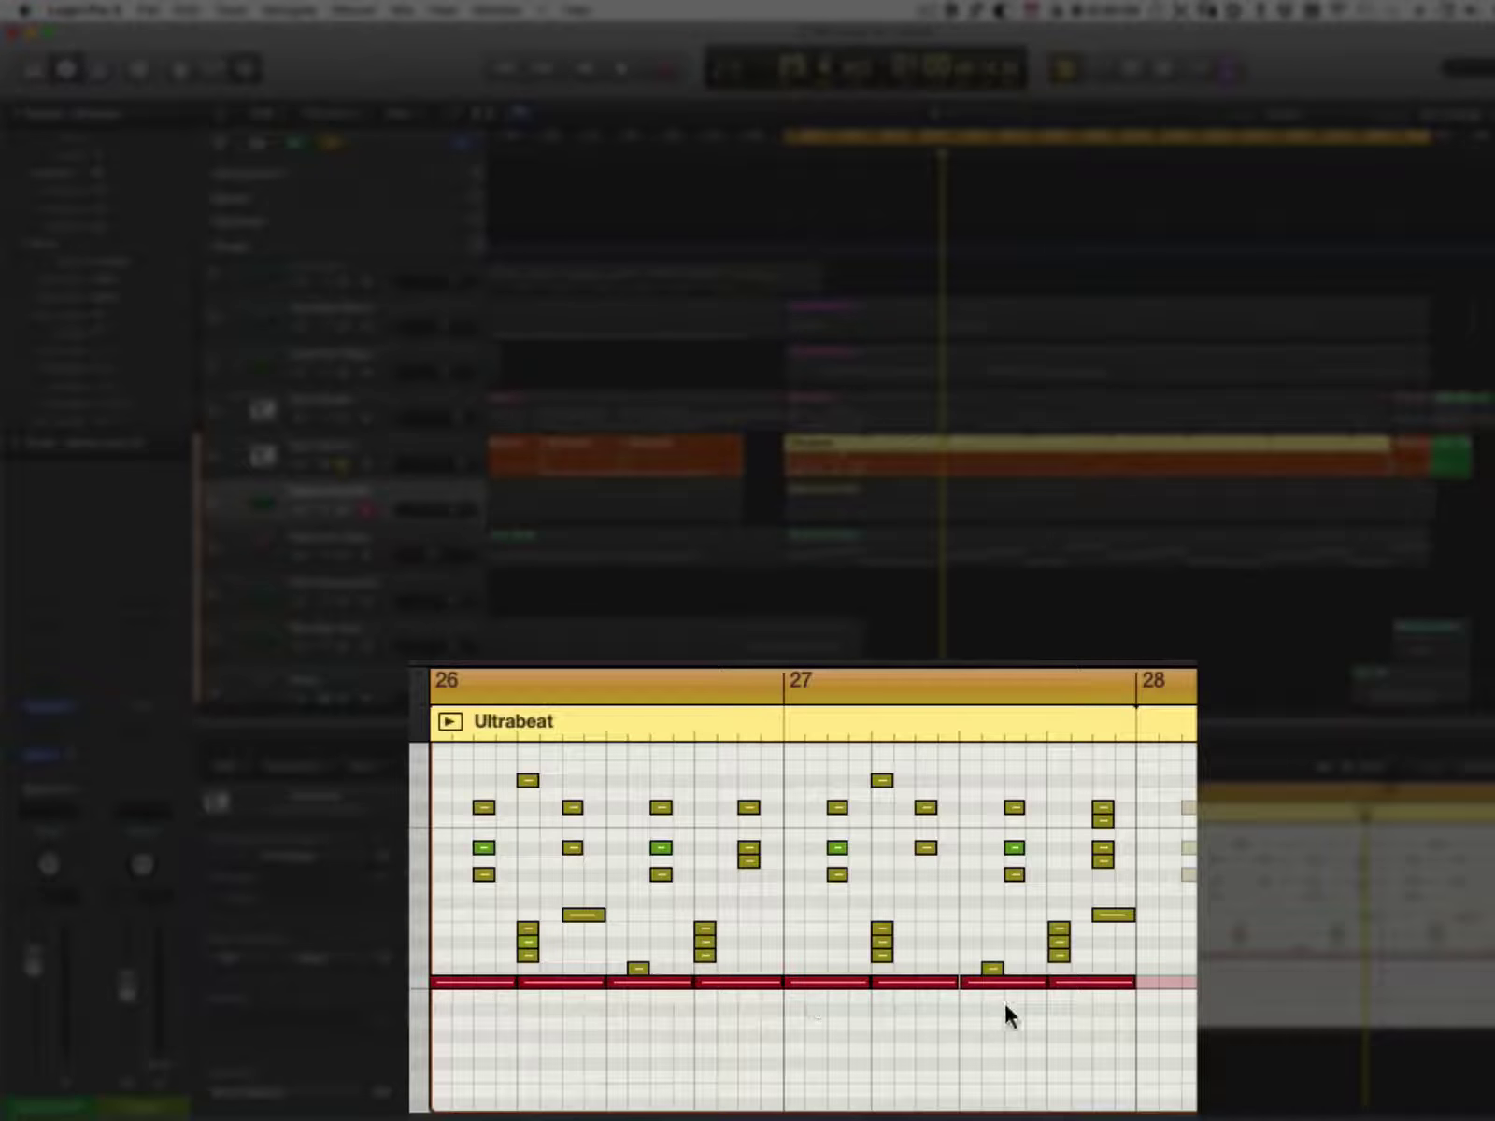
{"action": "key", "text": "space"}
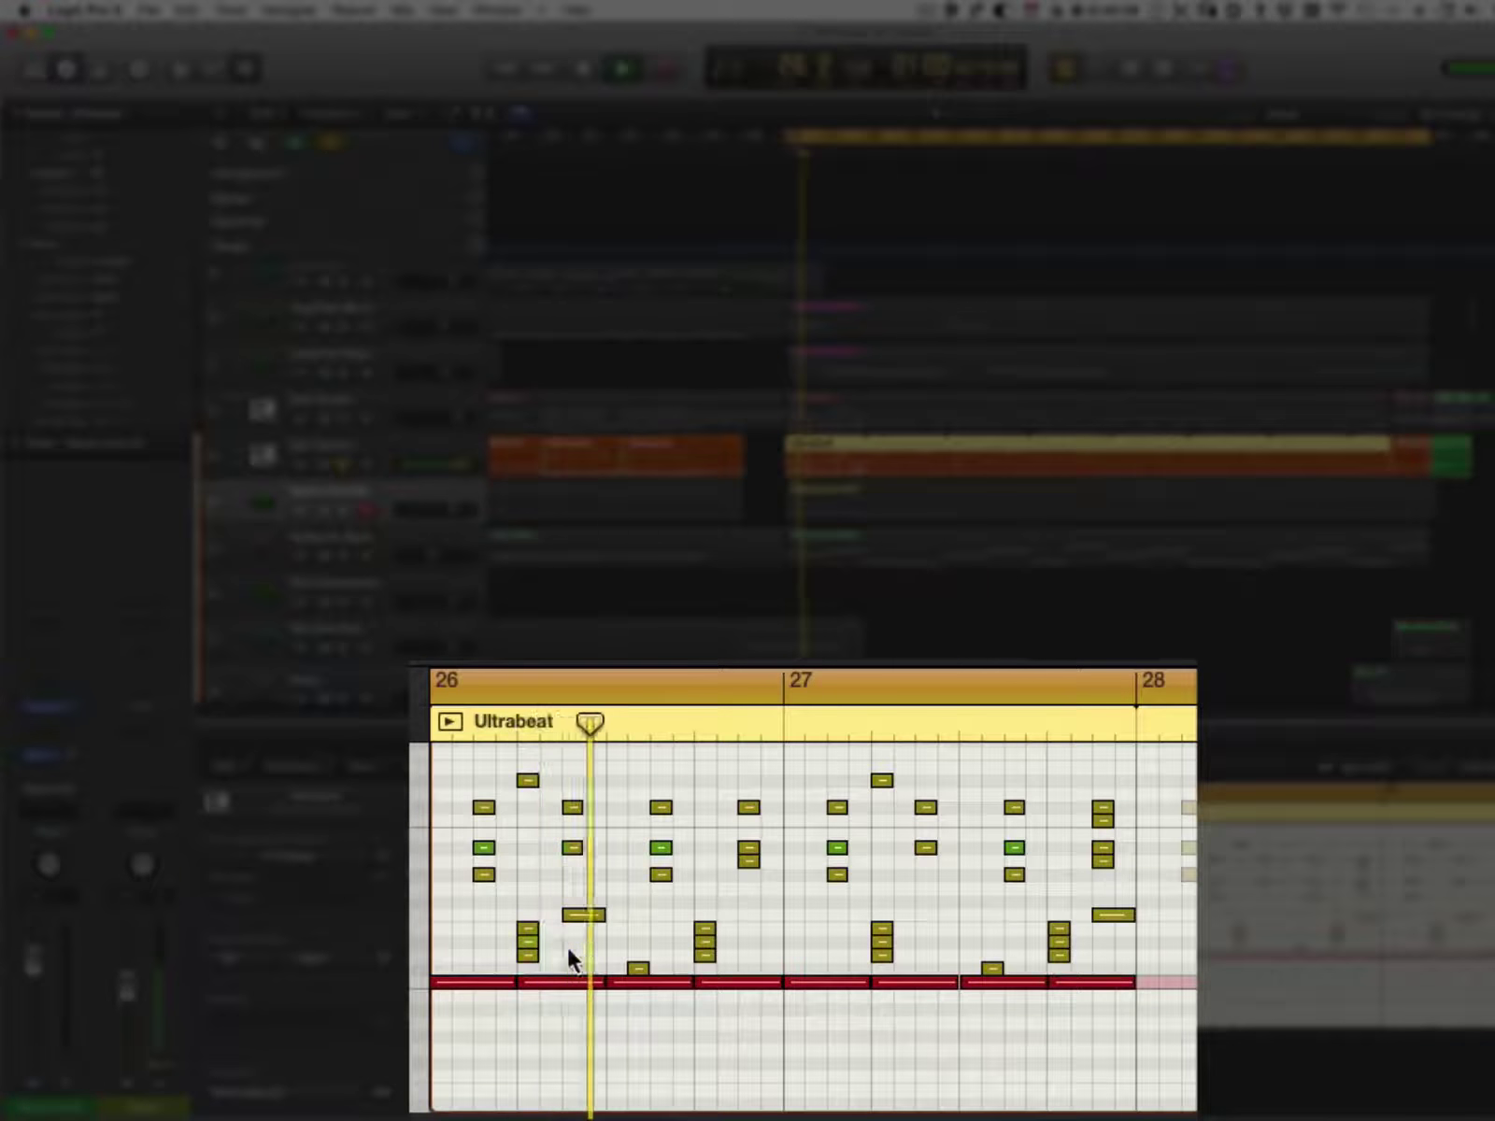
{"action": "mouse_move", "coordinate": [536, 975]}
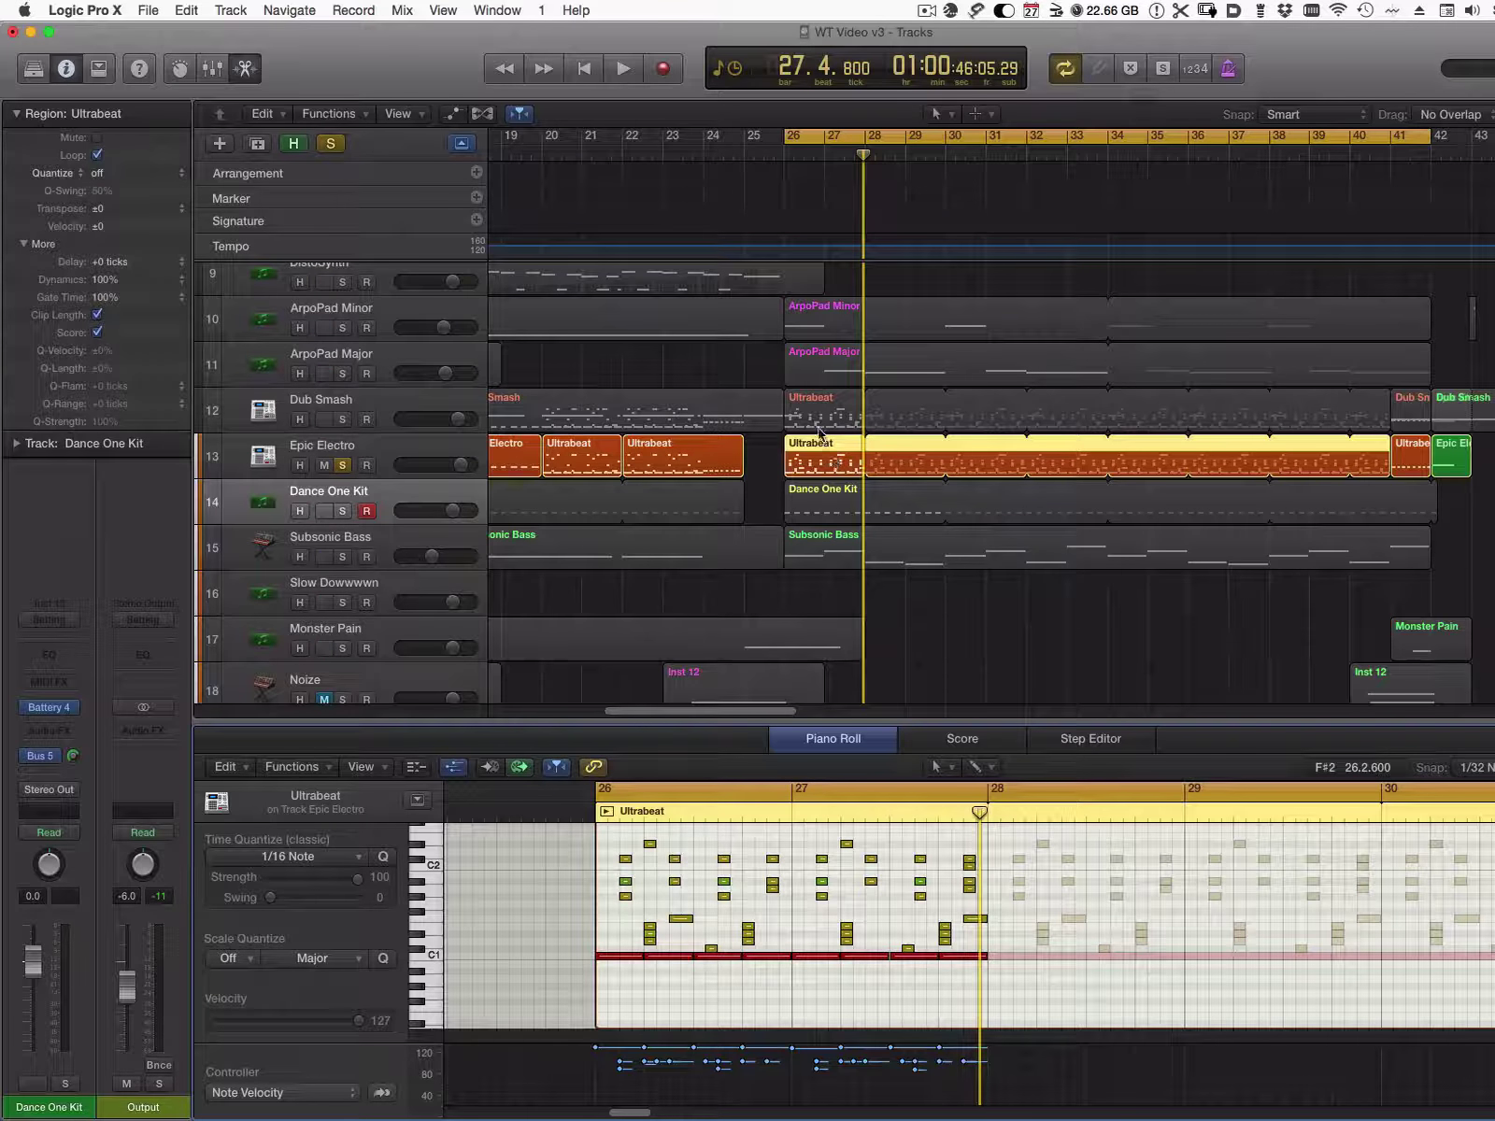
- Solo Dub Smash, unsolo Epic Electro, and play the Dub Smash pattern
{"action": "left_click", "coordinate": [372, 402]}
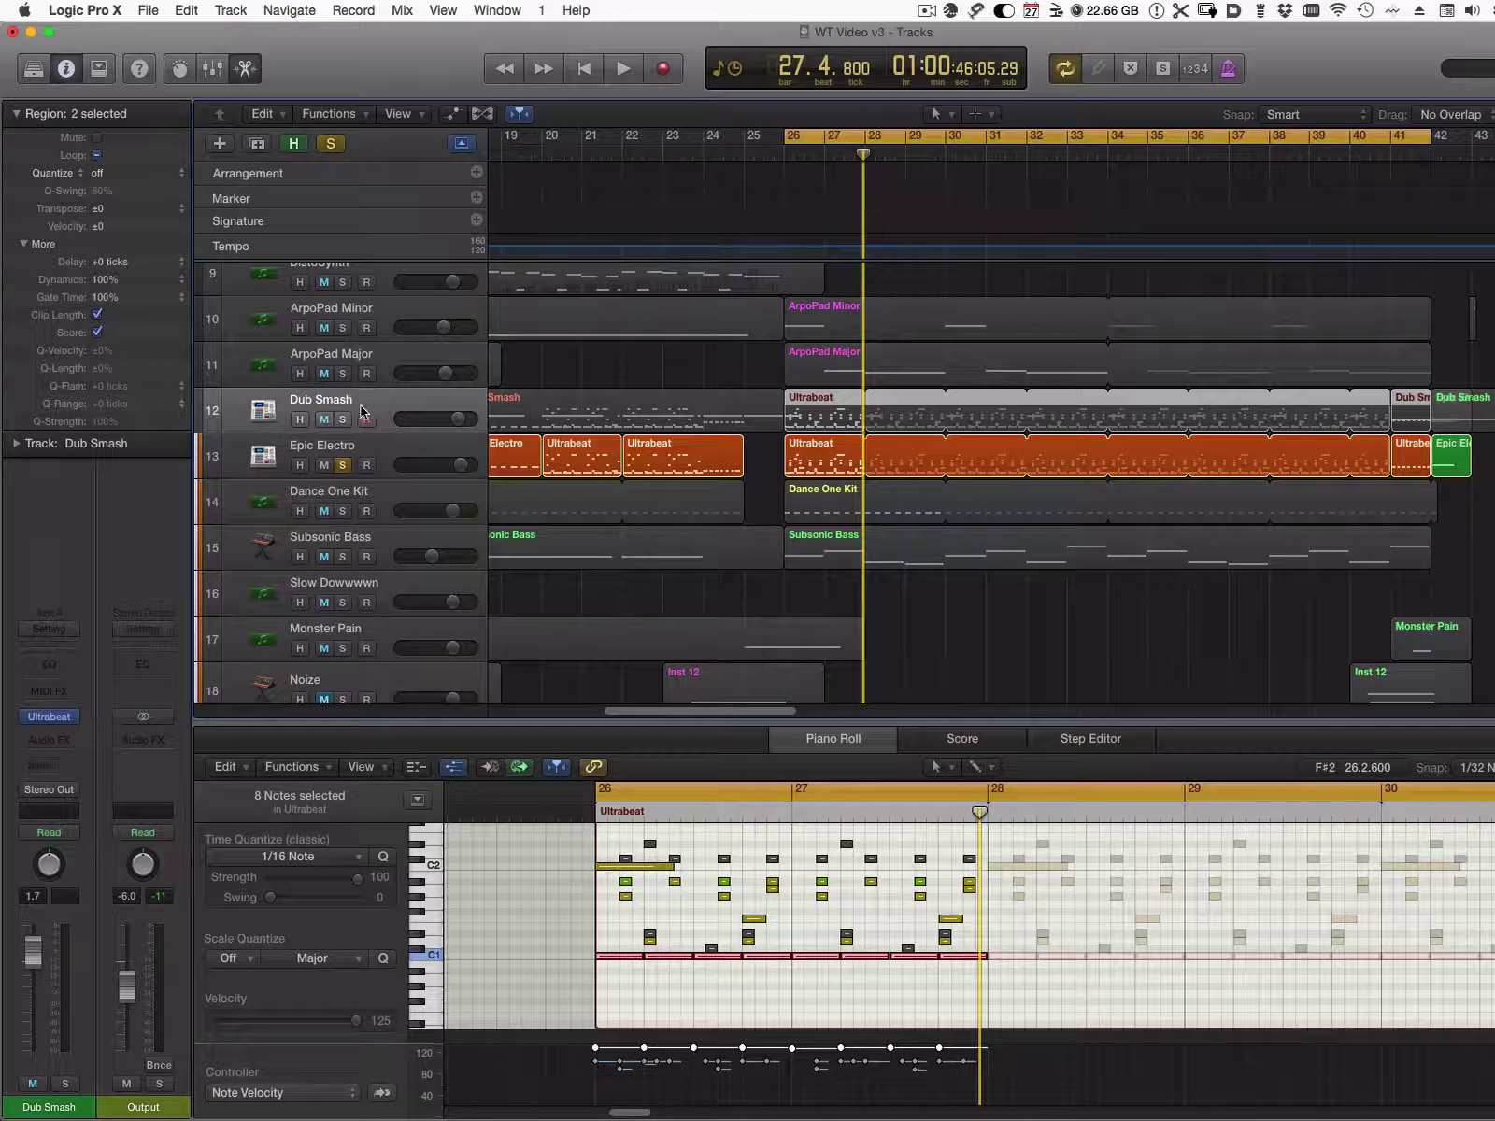
{"action": "left_click", "coordinate": [342, 420]}
{"action": "left_click", "coordinate": [342, 465]}
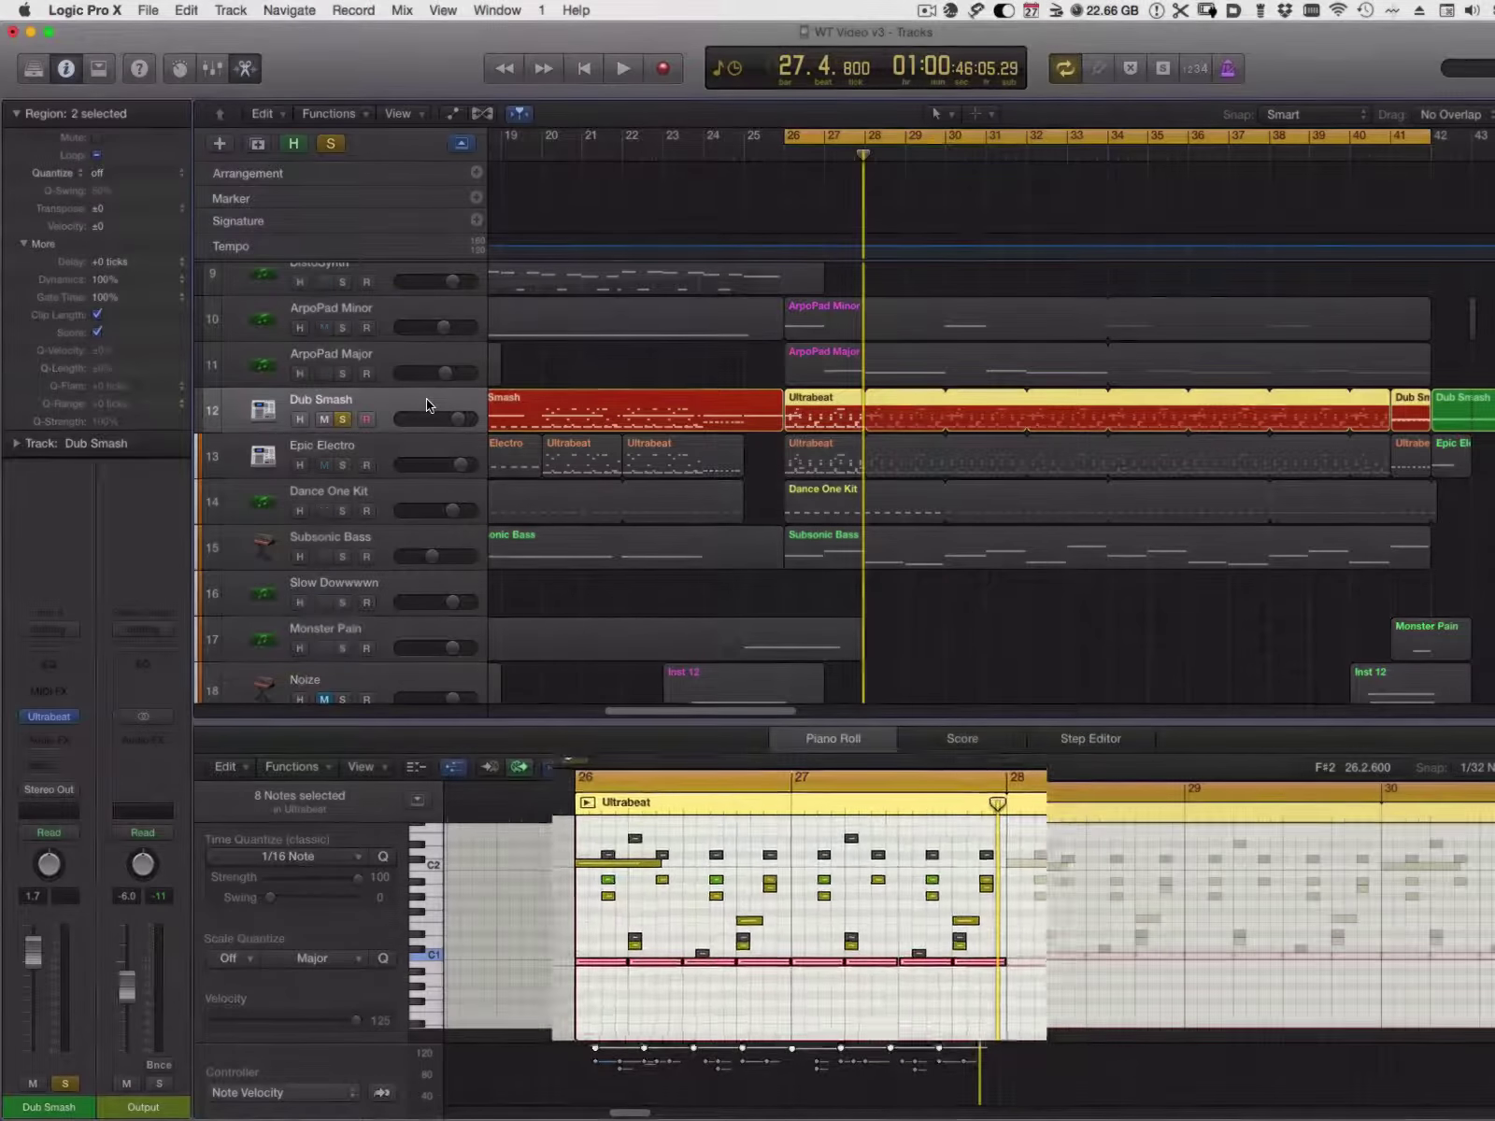
{"action": "key", "text": "space"}
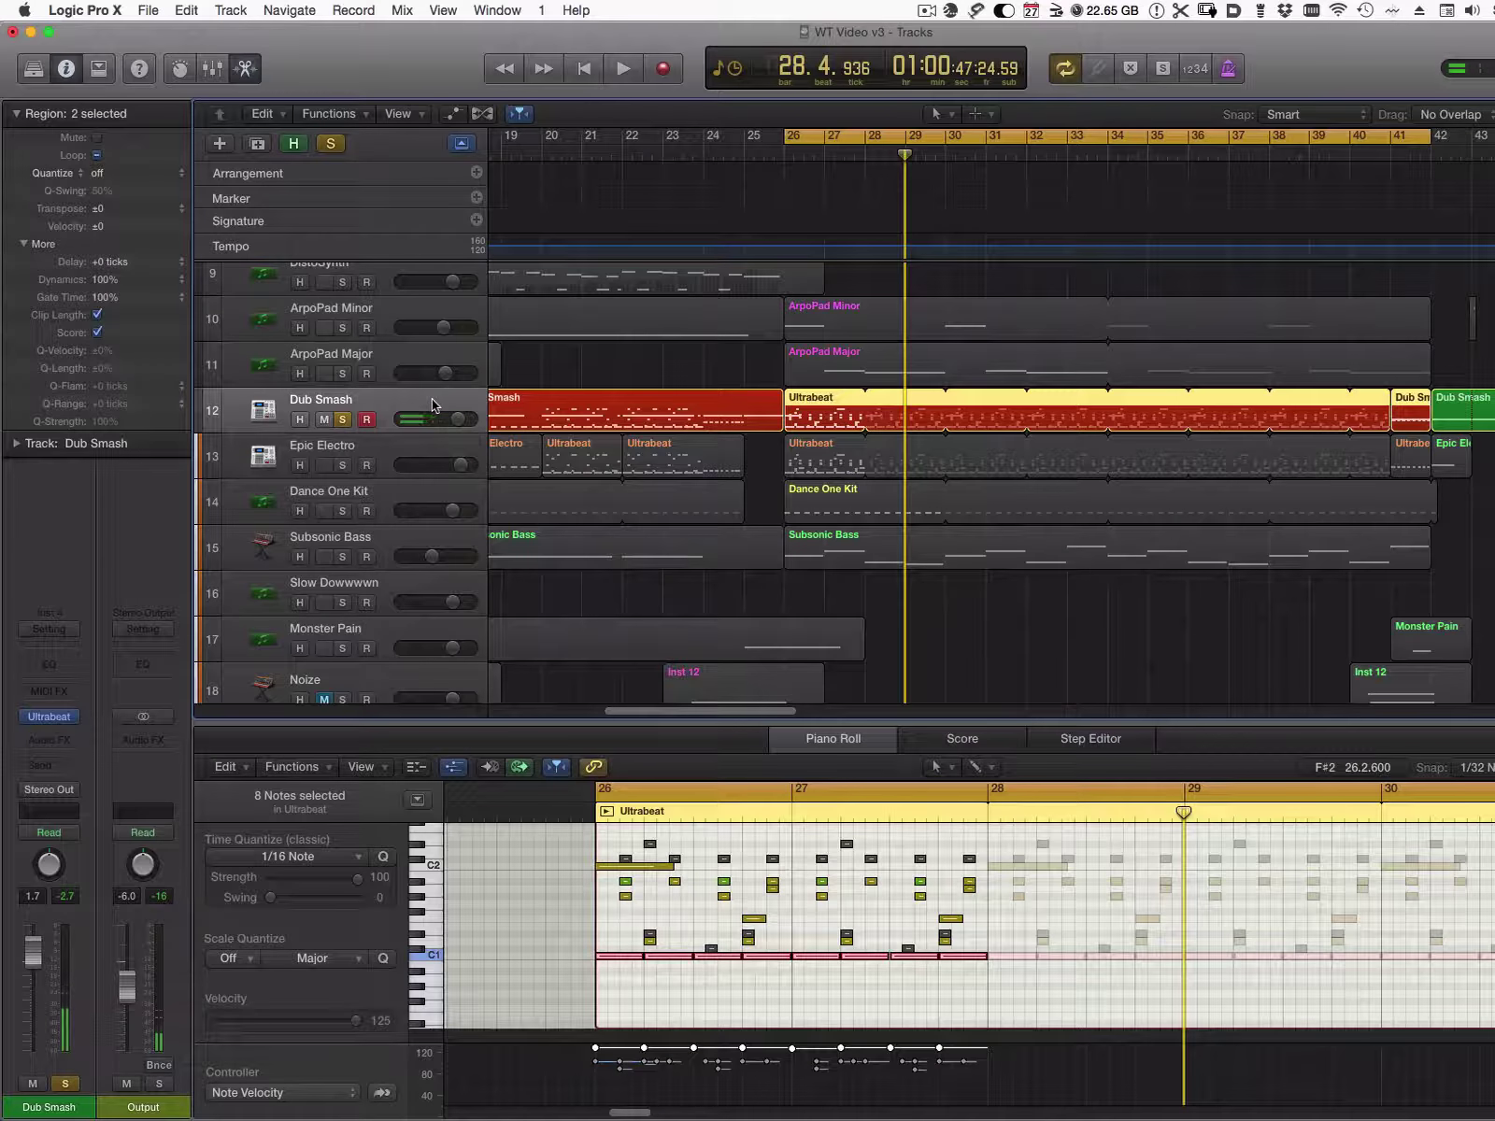
- Show the Dub Smash Ultrabeat region's notes and select its long sustained note
{"action": "left_click", "coordinate": [392, 453]}
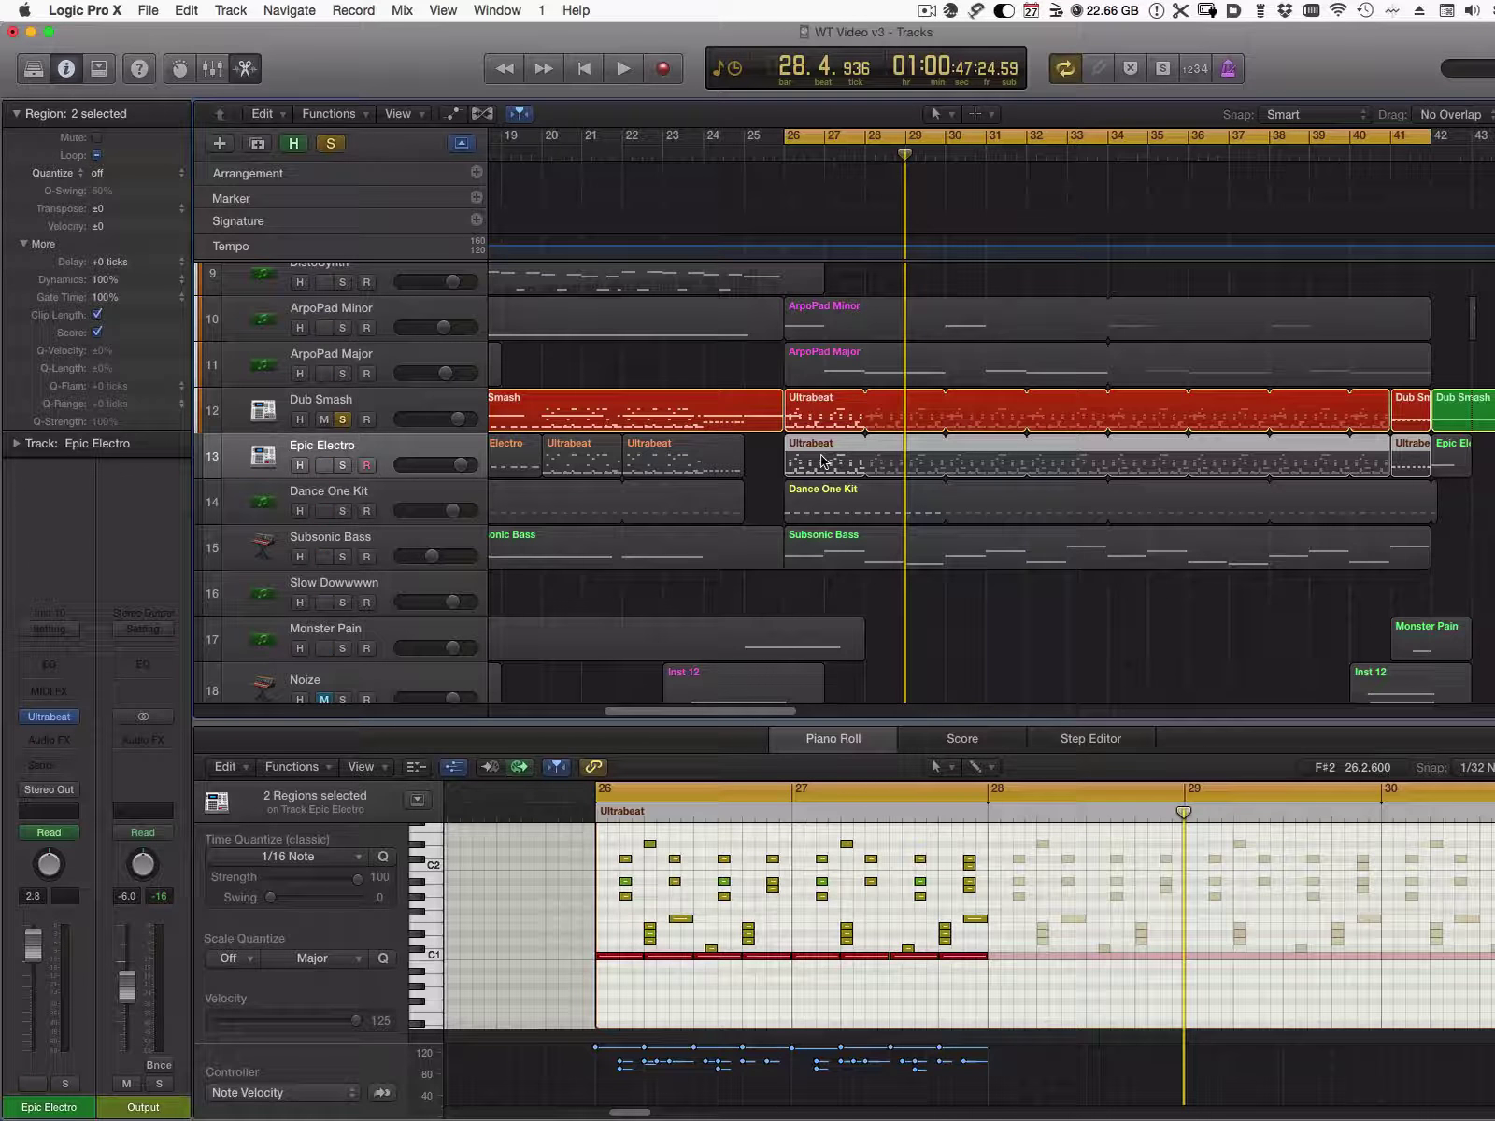
{"action": "left_click", "coordinate": [821, 412]}
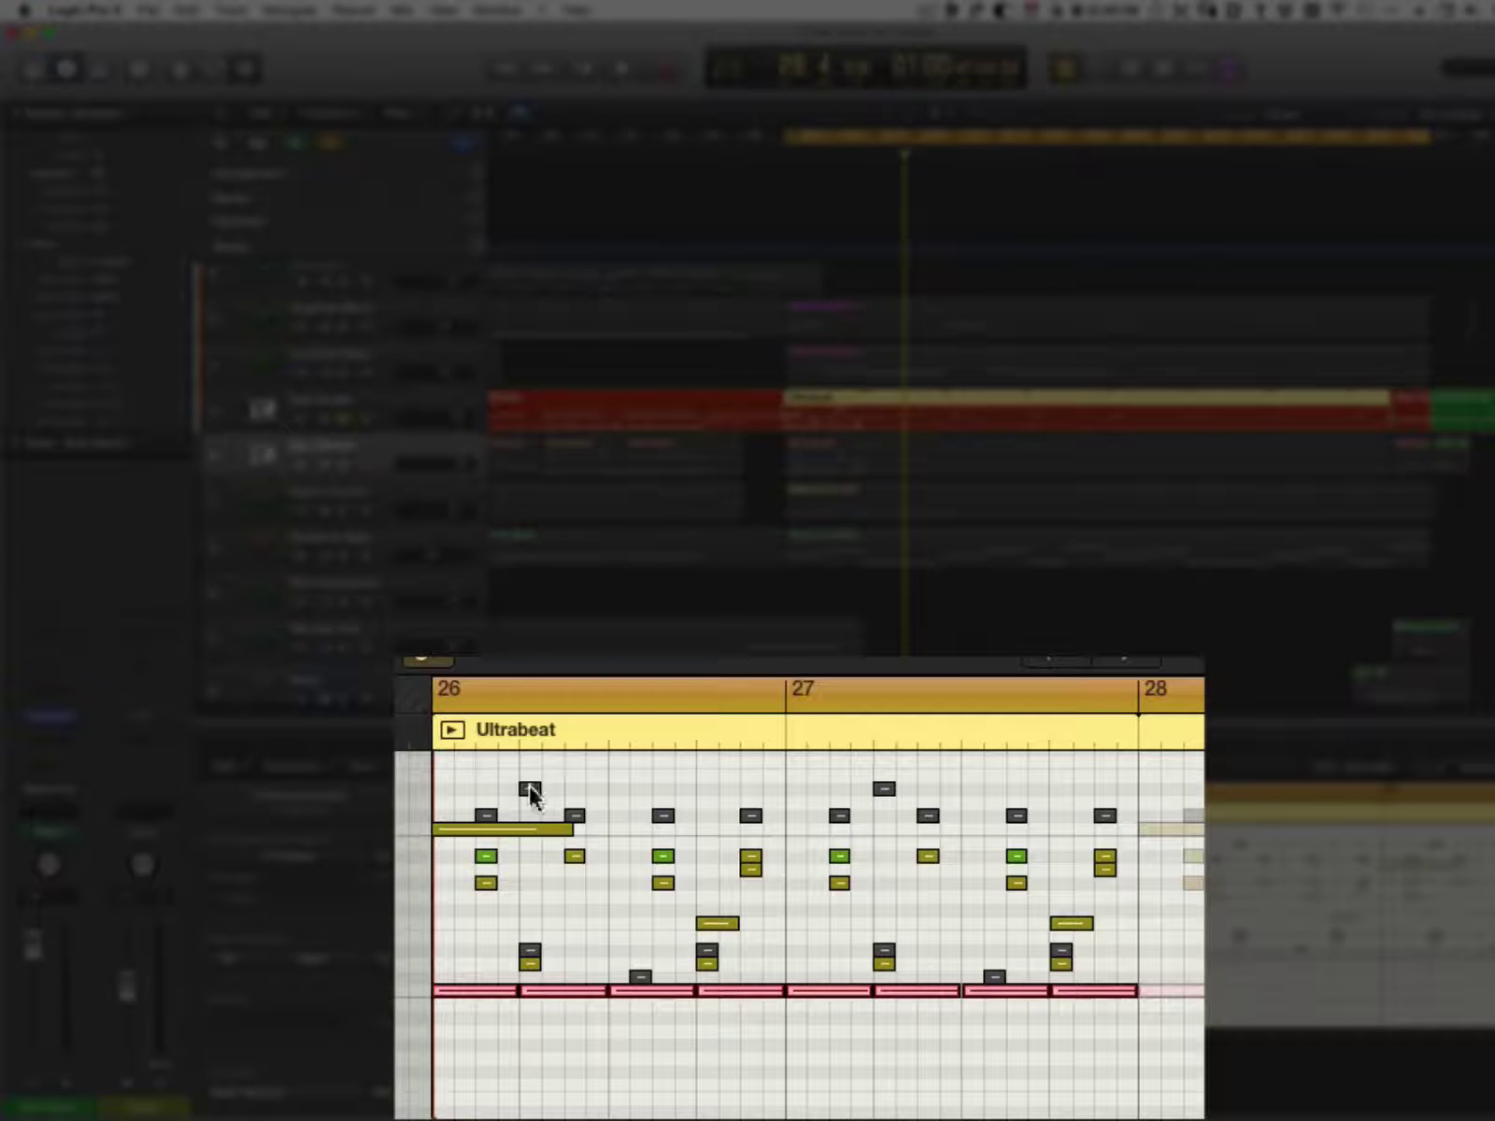
{"action": "left_click", "coordinate": [477, 818]}
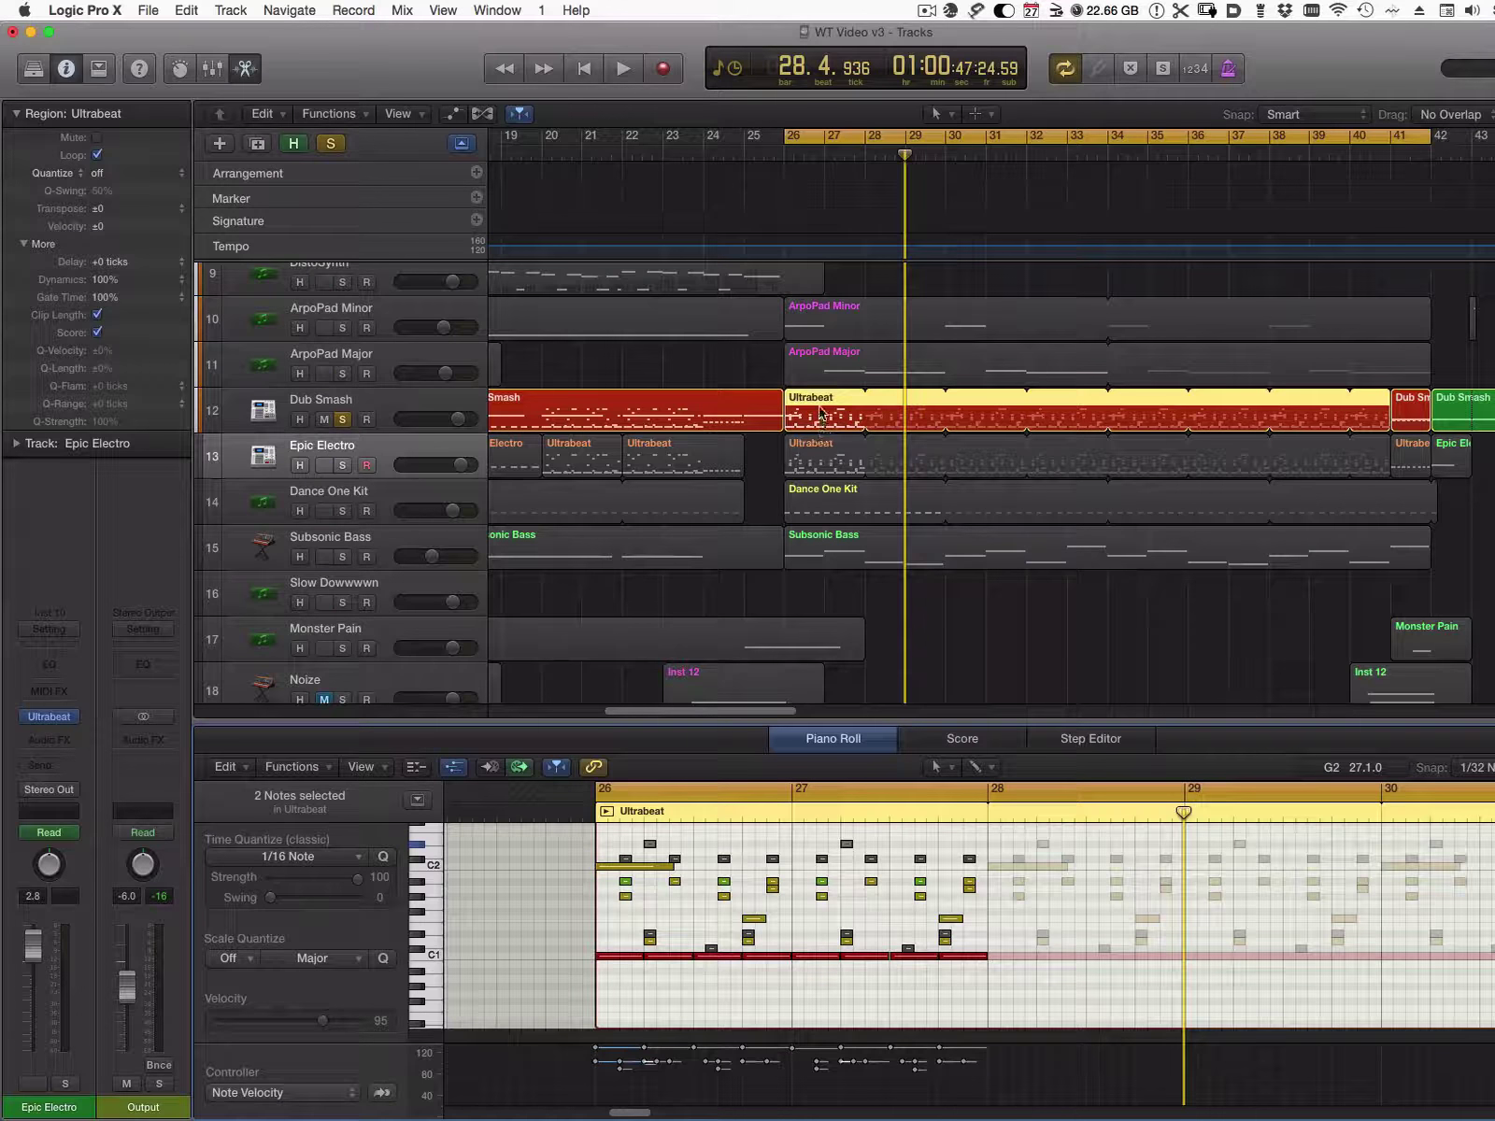
- Solo Epic Electro alongside Dub Smash and audition both kits together from bar 26
{"action": "left_click", "coordinate": [343, 464]}
{"action": "key", "text": "space"}
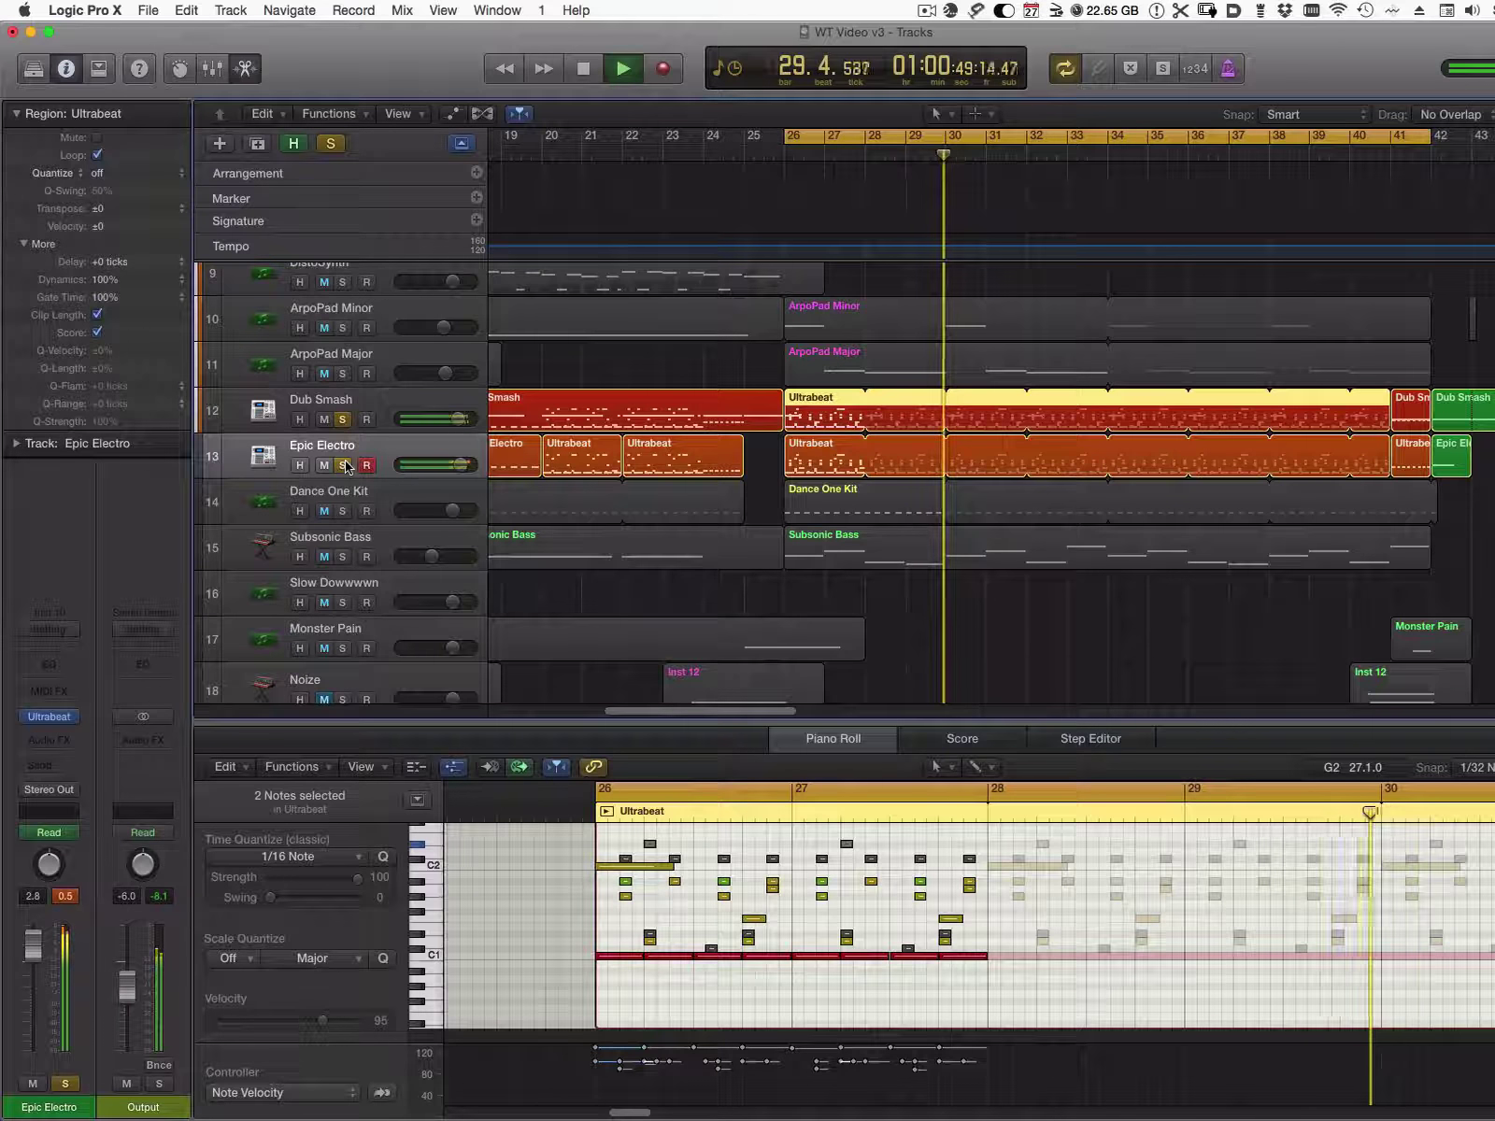
{"action": "key", "text": "space"}
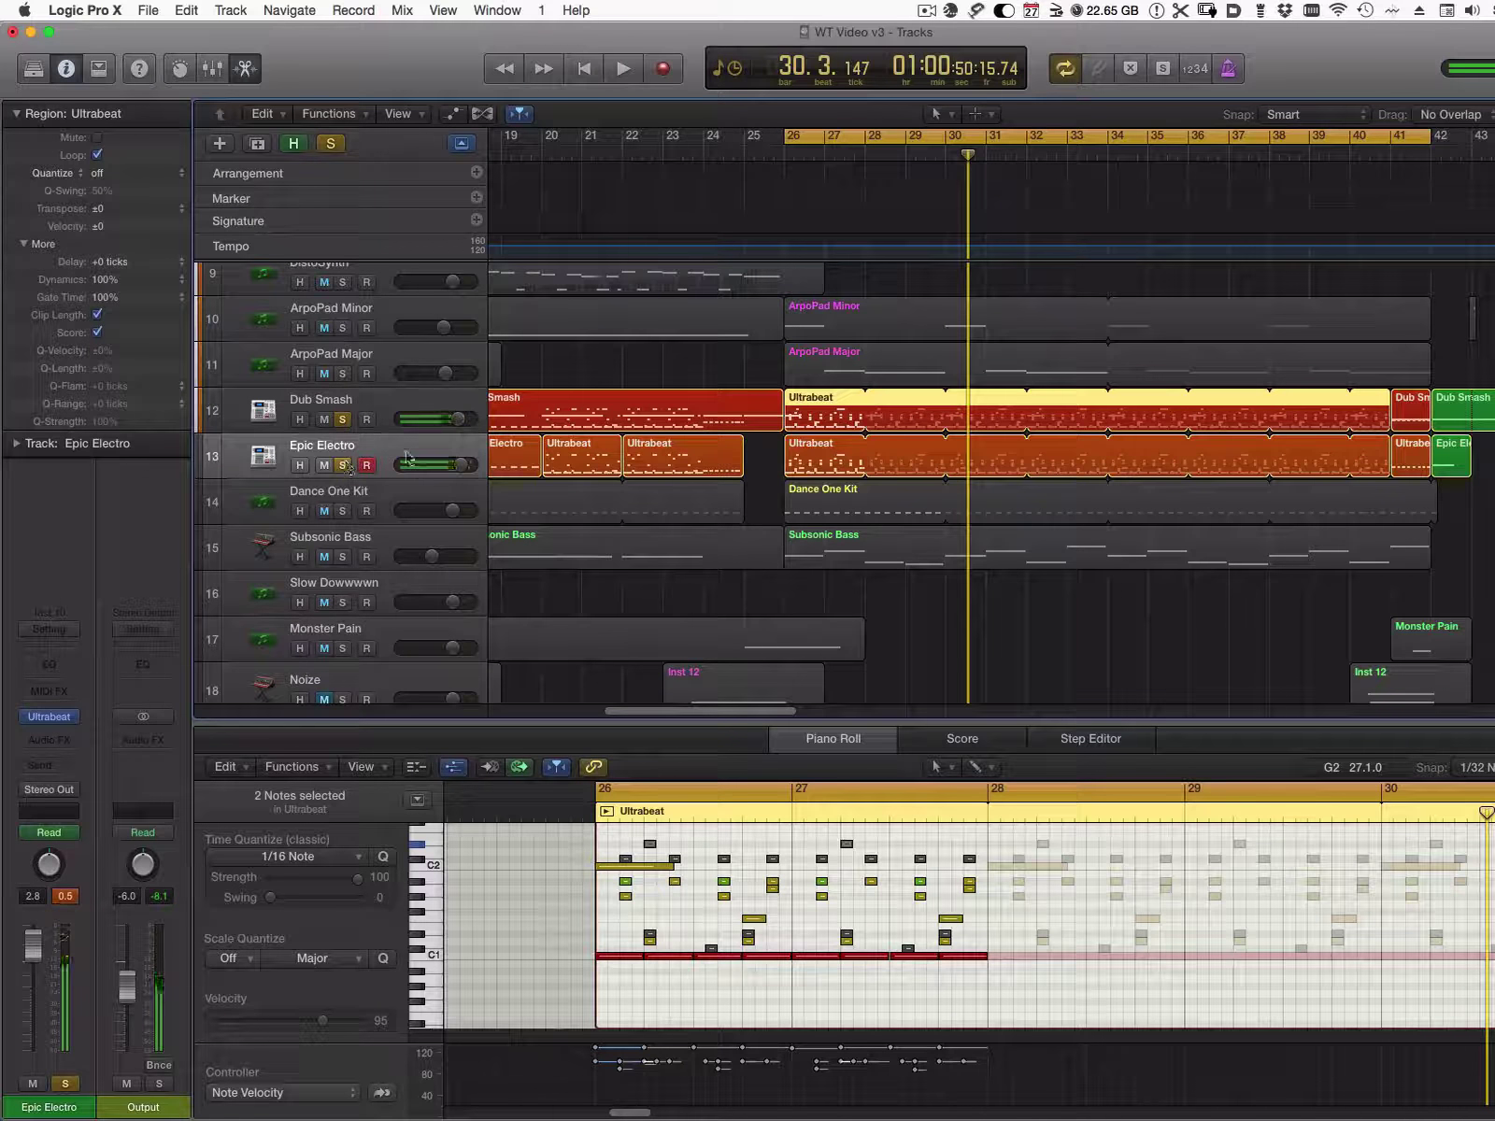
{"action": "left_click", "coordinate": [385, 416]}
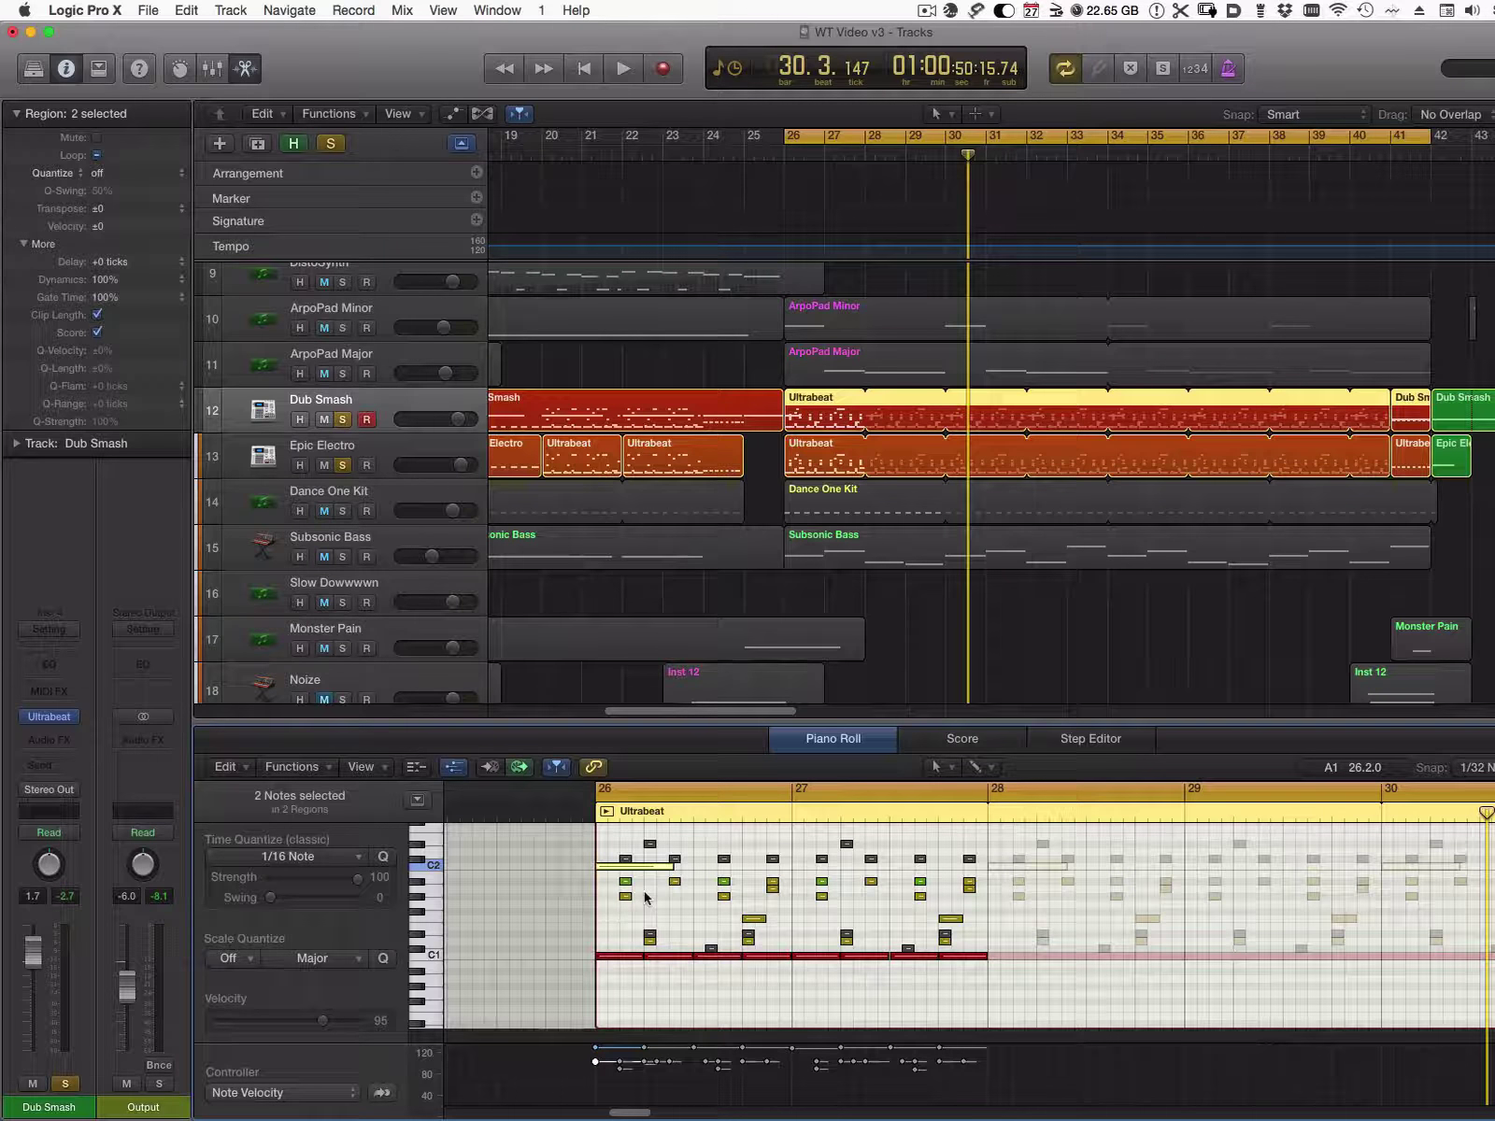
{"action": "key", "text": "space"}
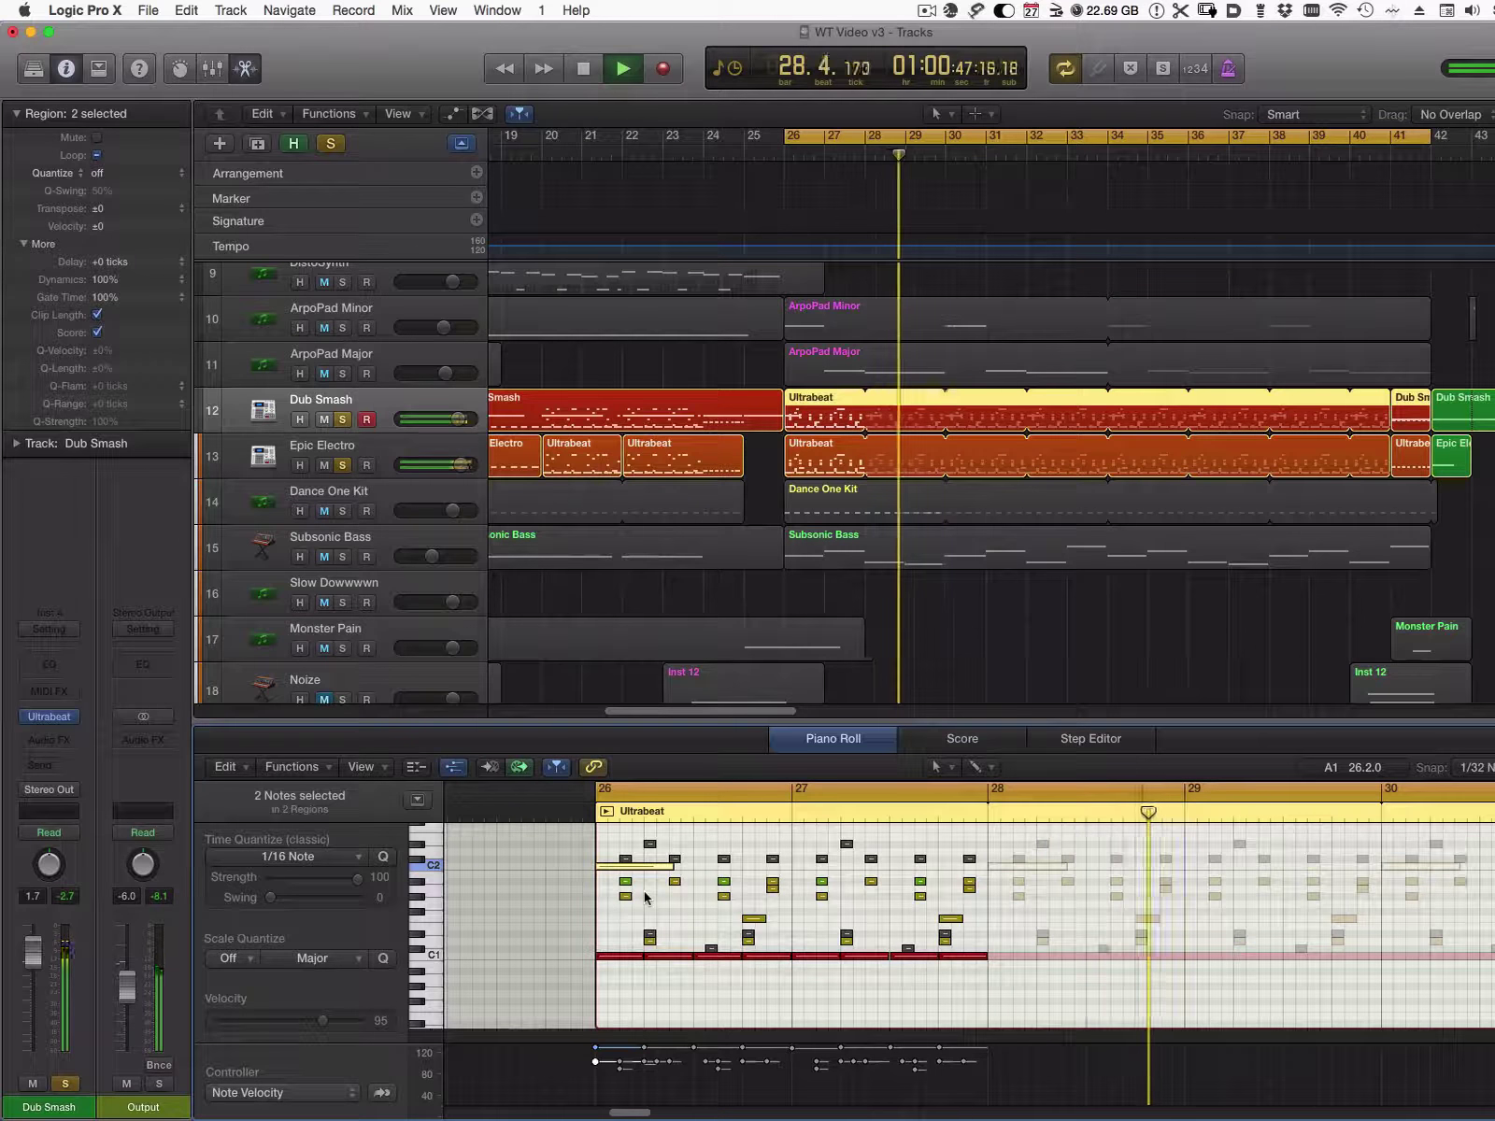
{"action": "key", "text": "space"}
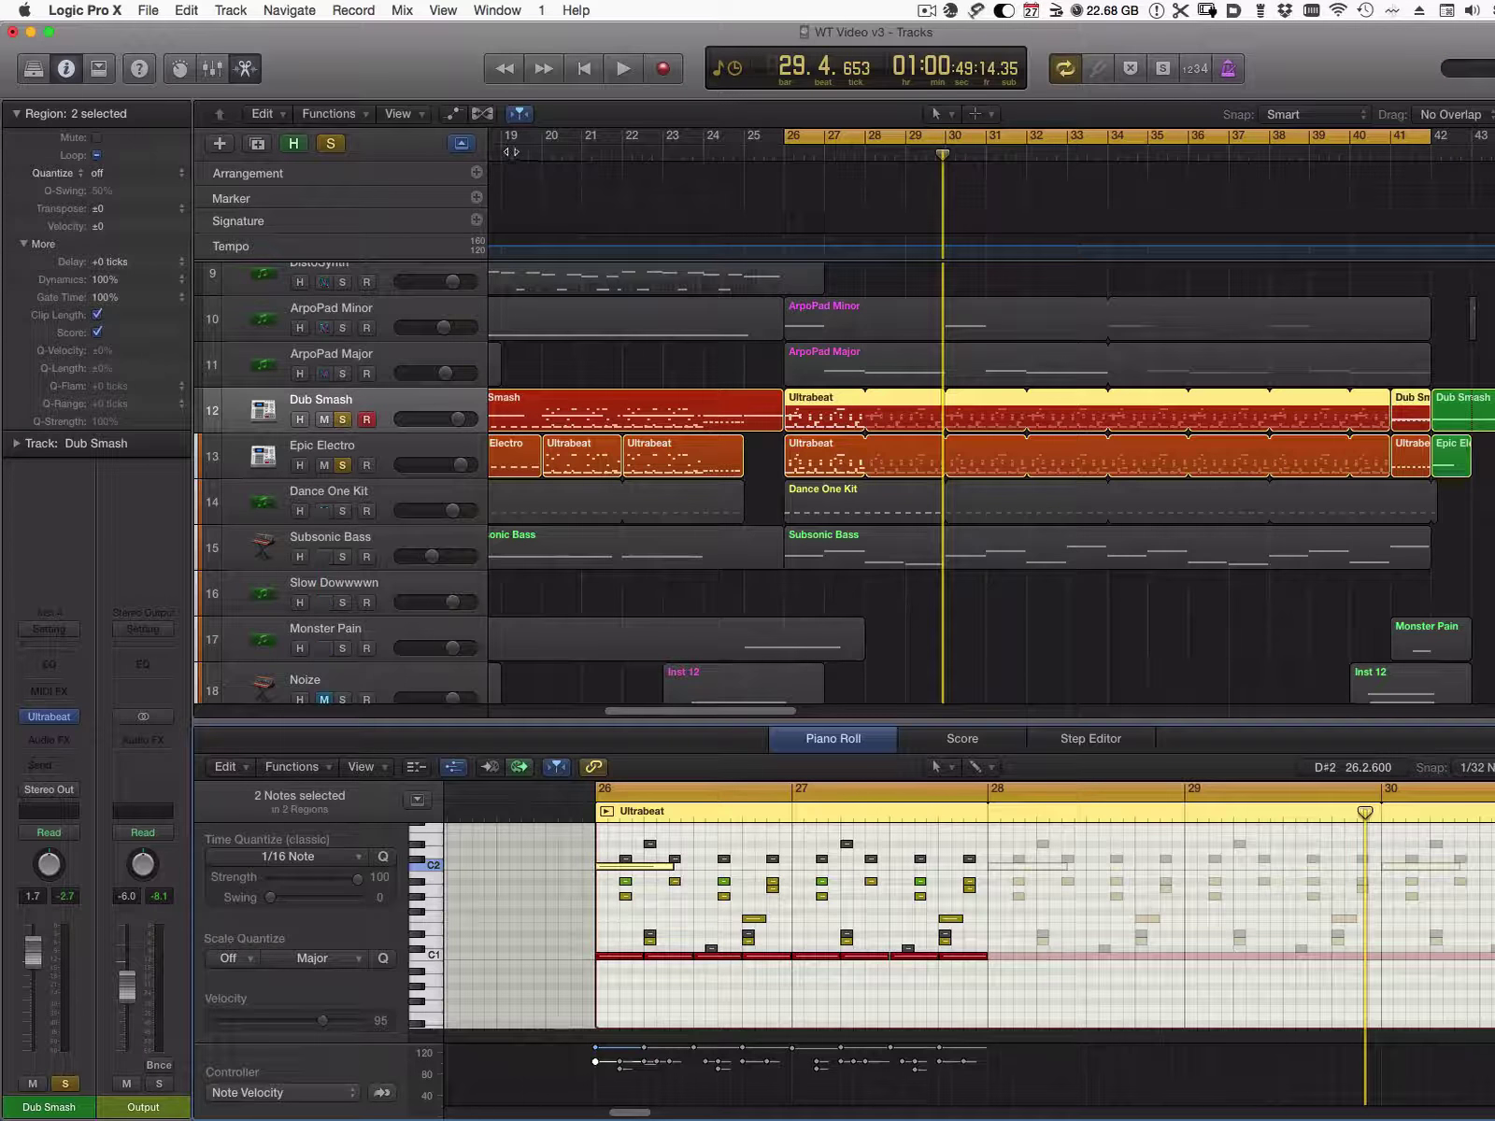
- Turn off Cycle, move the playhead back from bar 19 by one bar, and play the layers
{"action": "left_click", "coordinate": [505, 151]}
{"action": "key", "text": "c"}
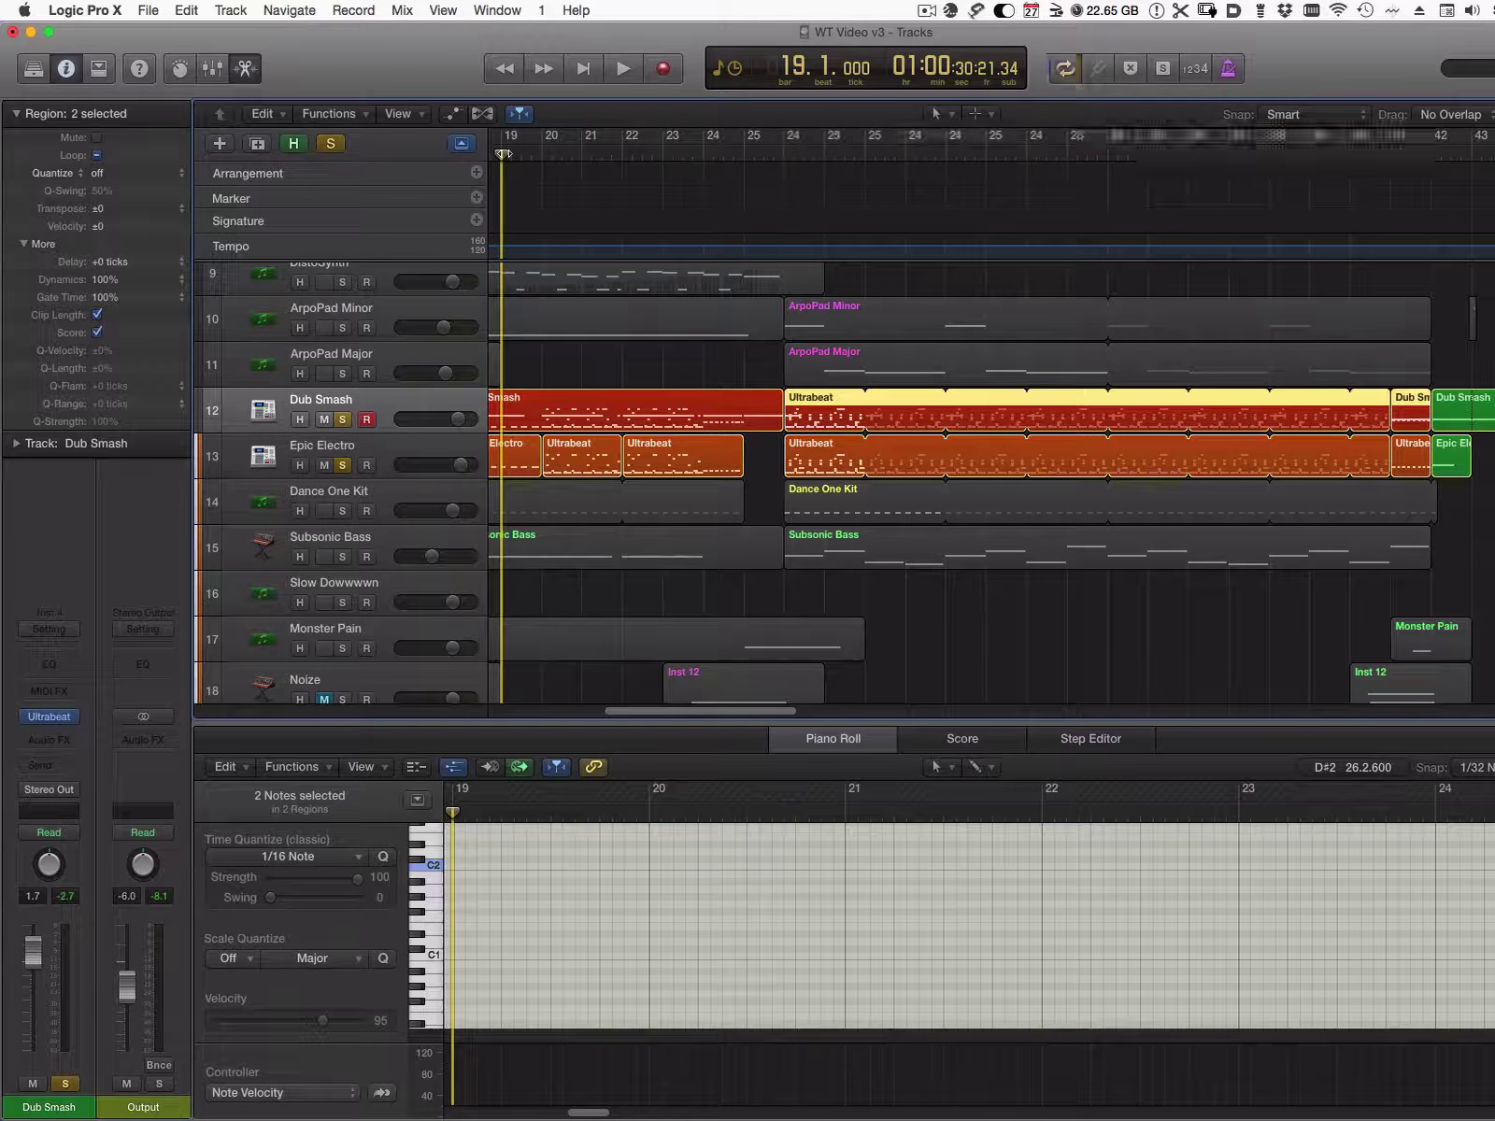
{"action": "scroll", "coordinate": [981, 486], "scroll_direction": "left", "scroll_amount": 5}
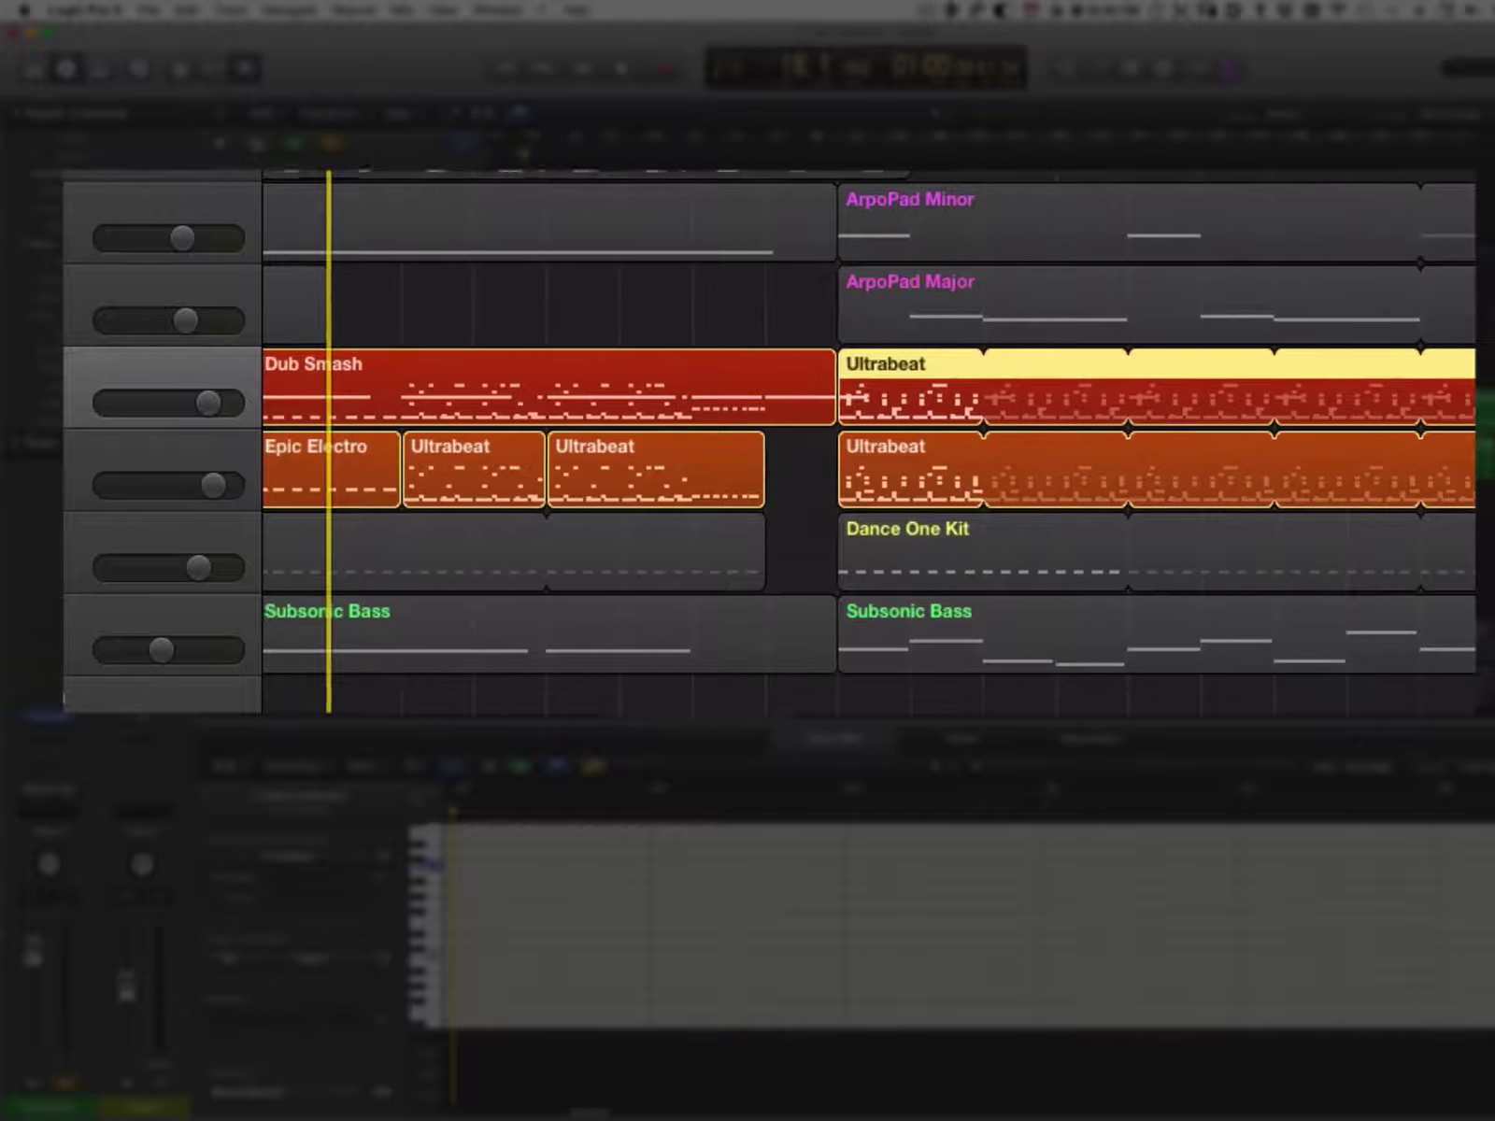
{"action": "scroll", "coordinate": [869, 439], "scroll_direction": "left", "scroll_amount": 1}
{"action": "key", "text": "comma"}
{"action": "key", "text": "space"}
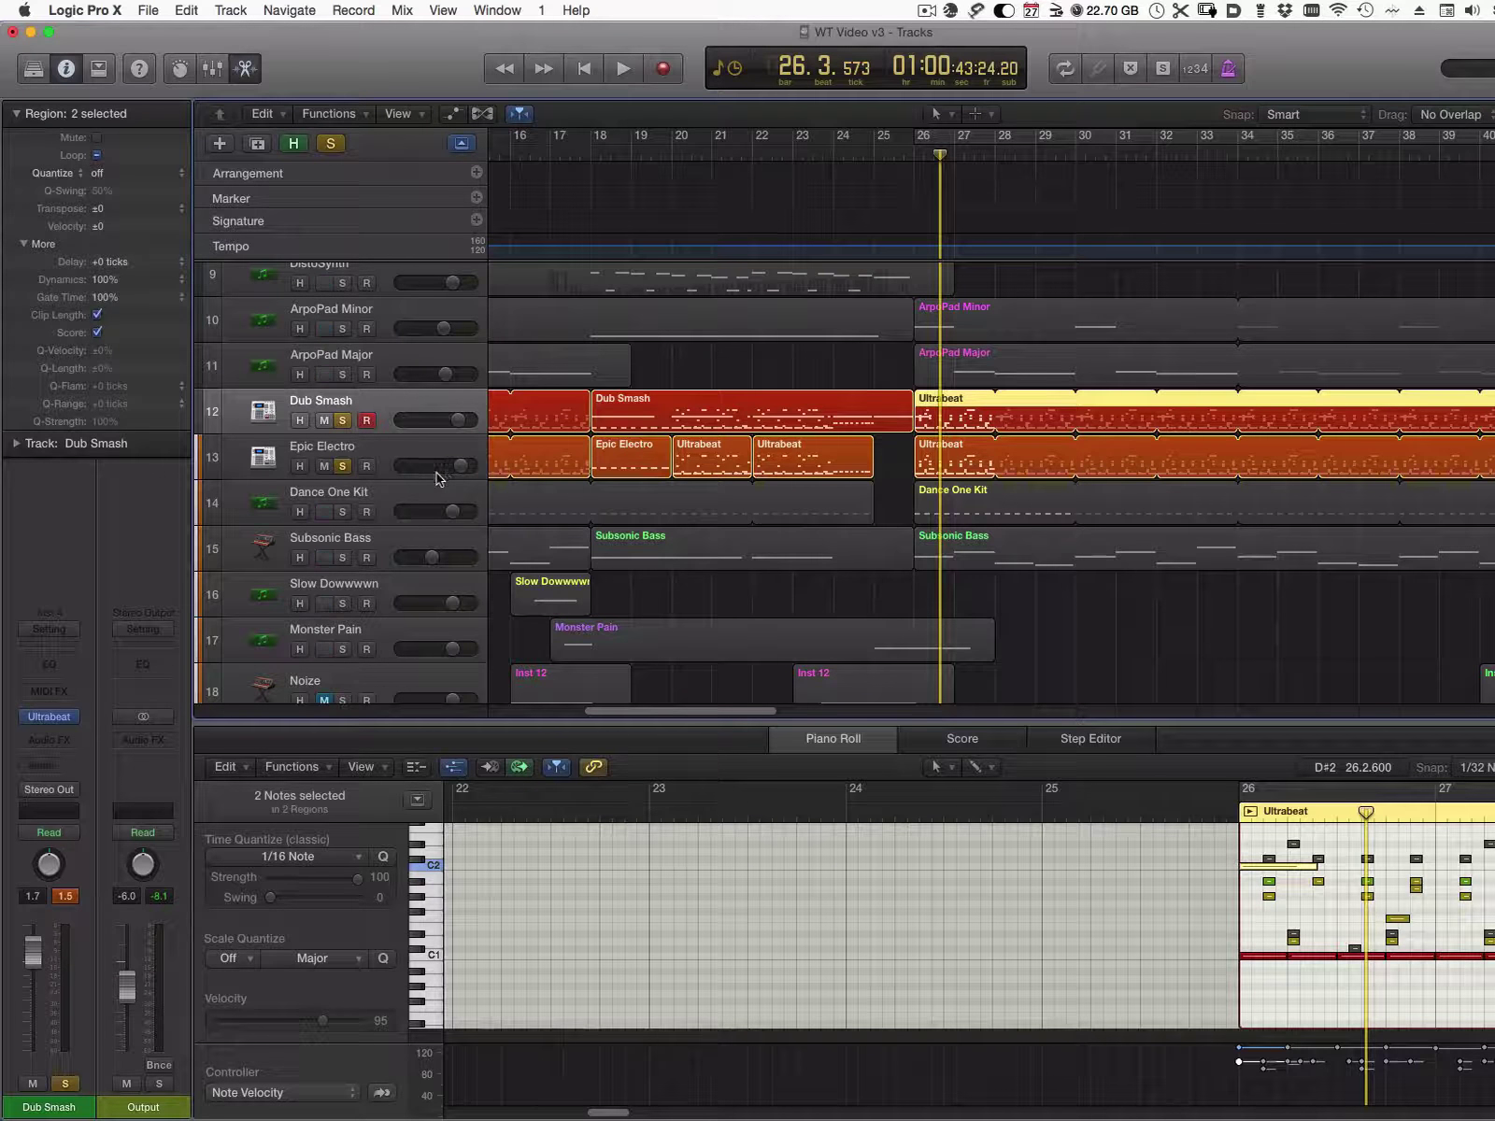
- Select the Dance One Kit track and open its Battery 4 instrument window
{"action": "left_click", "coordinate": [400, 496]}
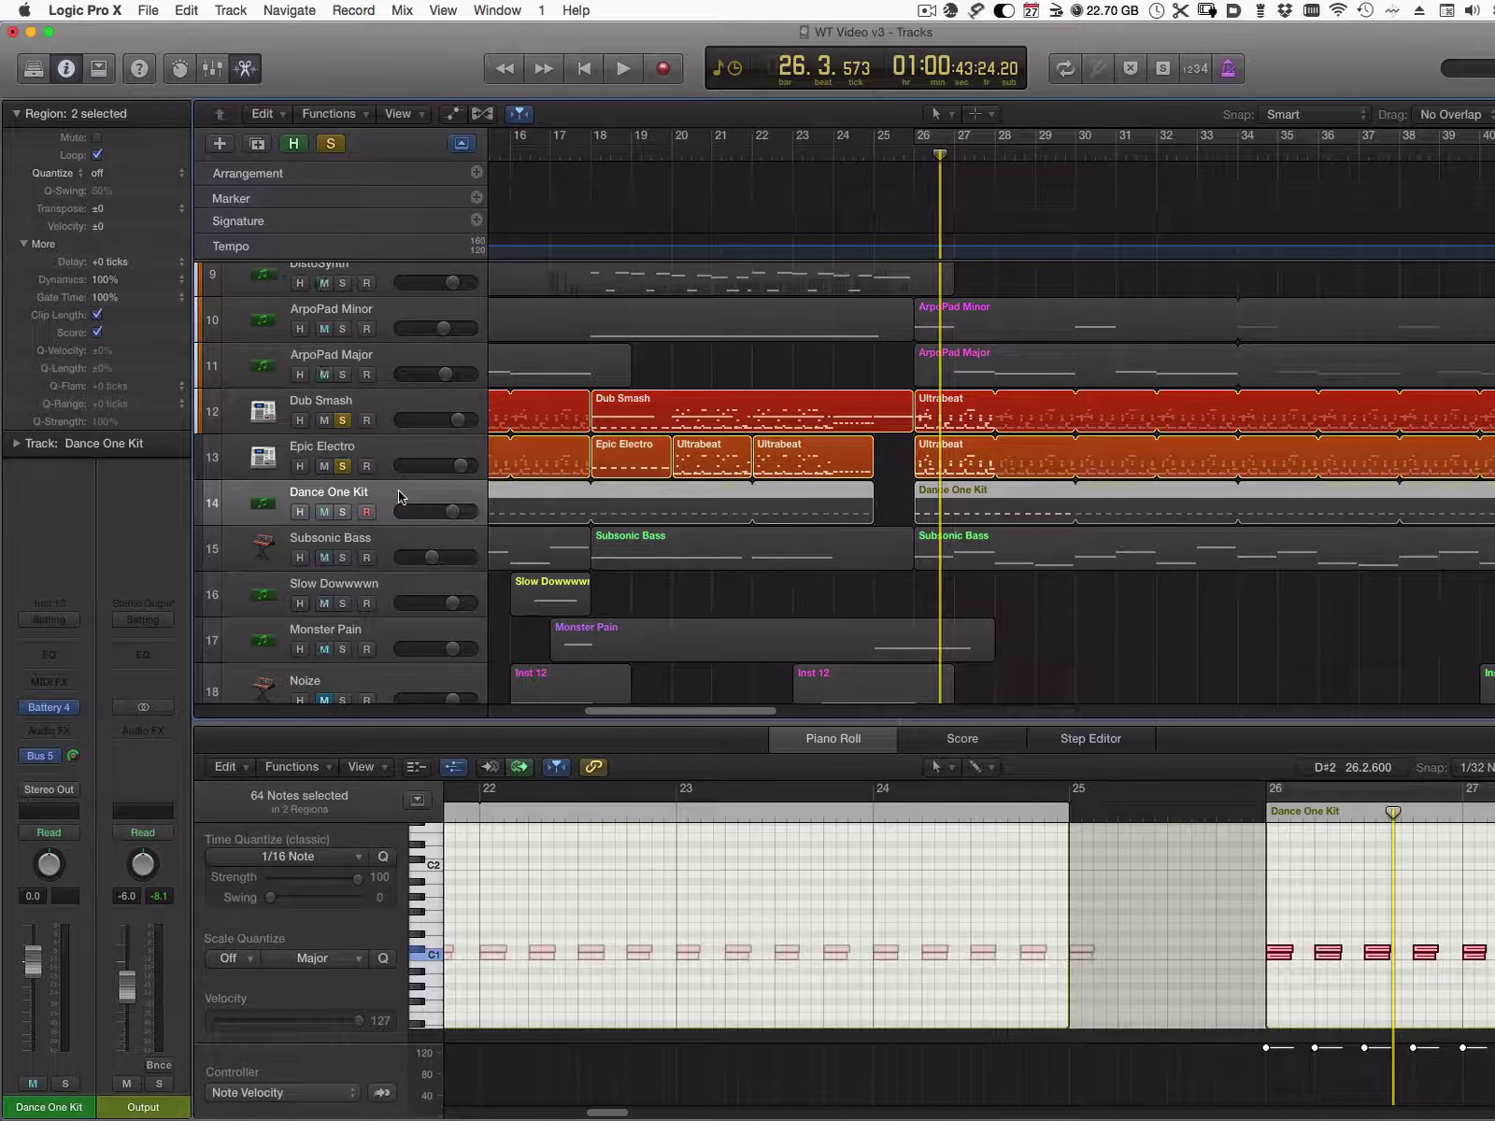
{"action": "mouse_move", "coordinate": [51, 715]}
{"action": "left_click", "coordinate": [52, 707]}
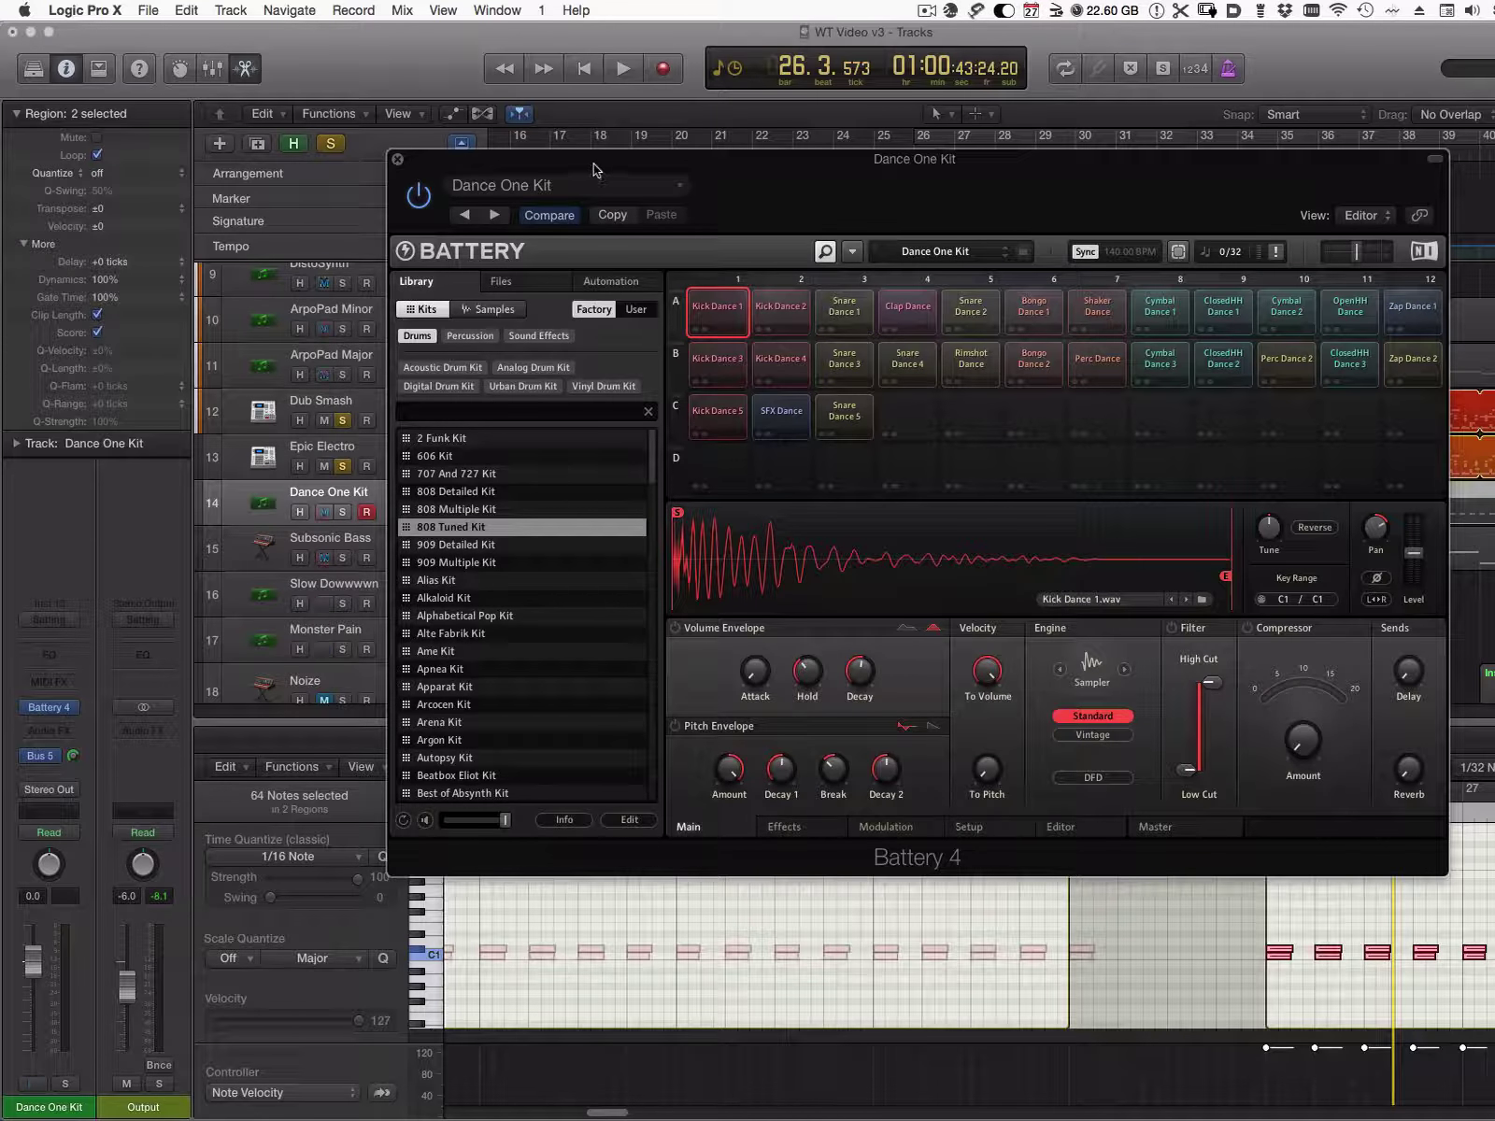
- Close Battery 4, solo Dance One Kit alone by unsoloing Epic Electro and Dub Smash, and play the kick
{"action": "left_click", "coordinate": [398, 159]}
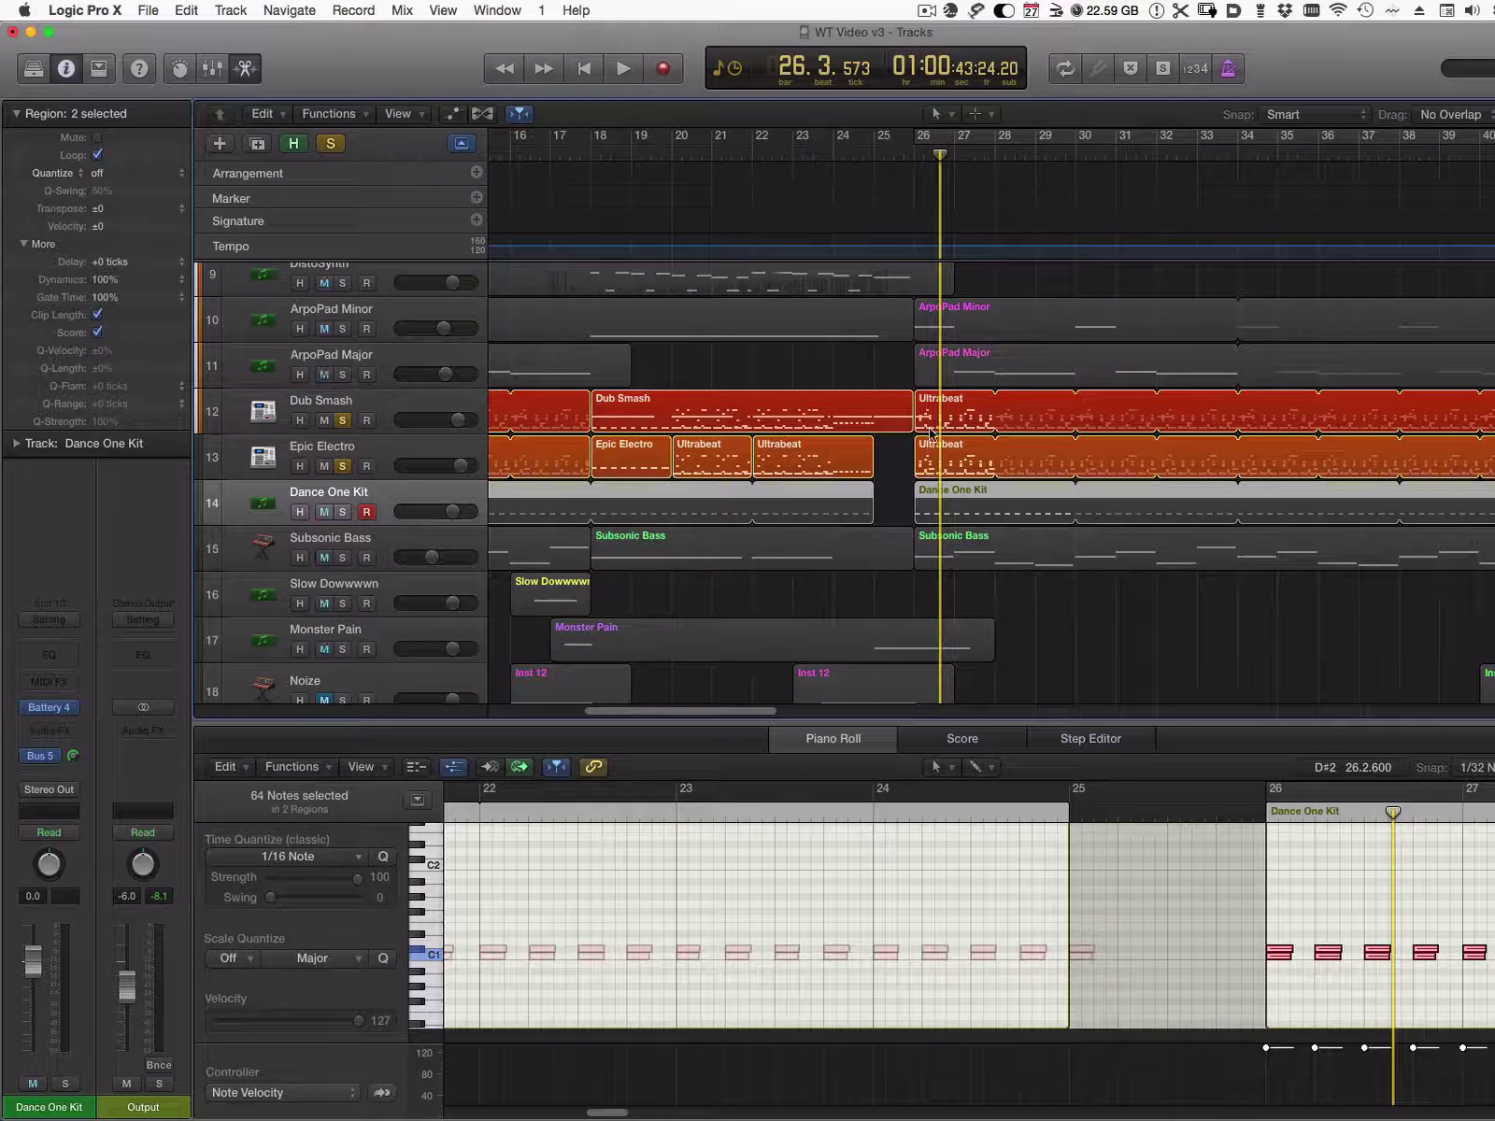
{"action": "left_click", "coordinate": [970, 508]}
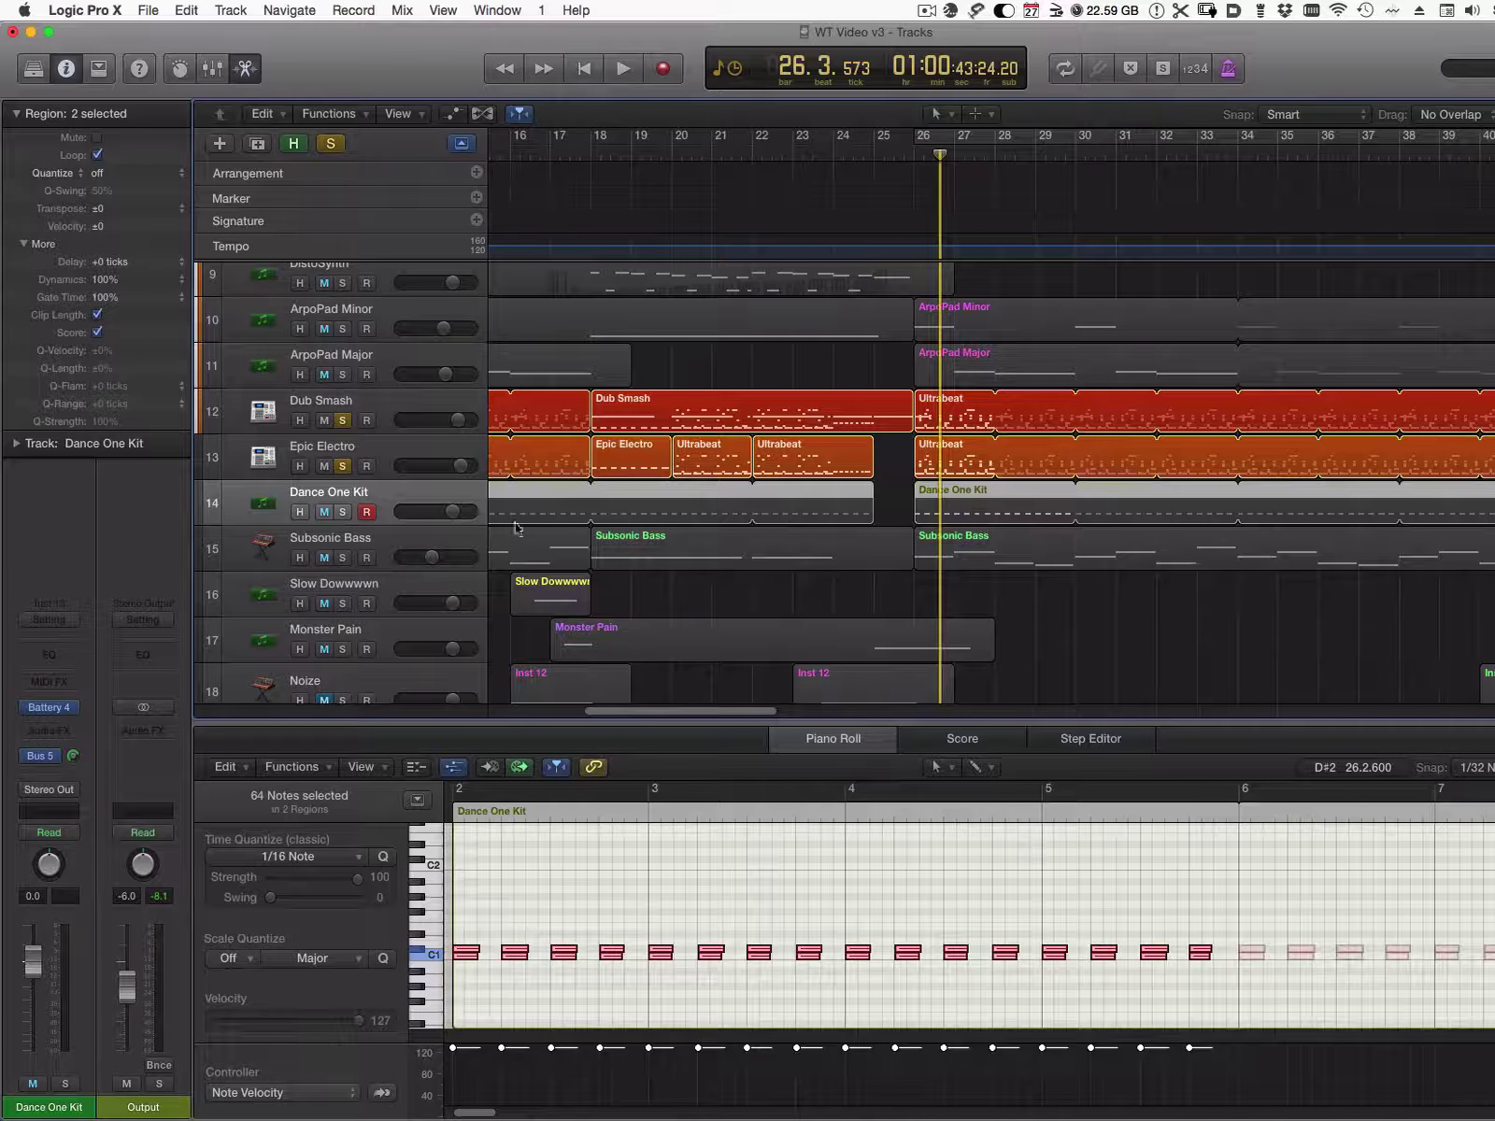
{"action": "left_click", "coordinate": [343, 513]}
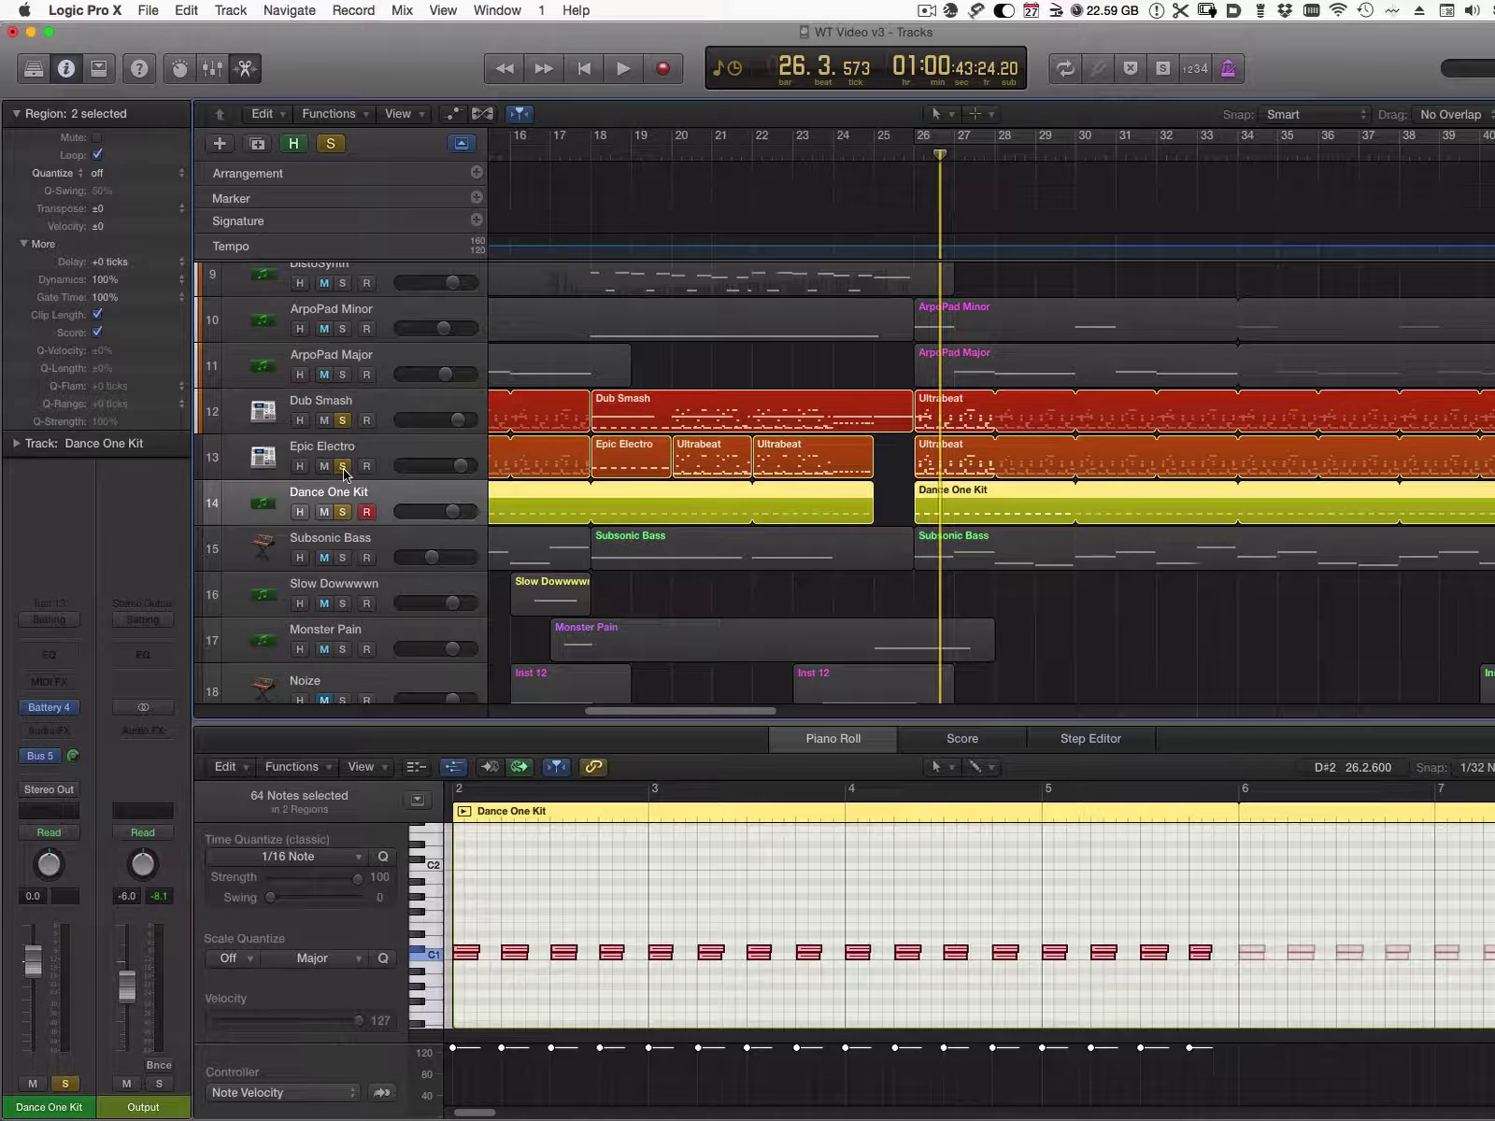
{"action": "left_click", "coordinate": [343, 468]}
{"action": "left_click", "coordinate": [343, 421]}
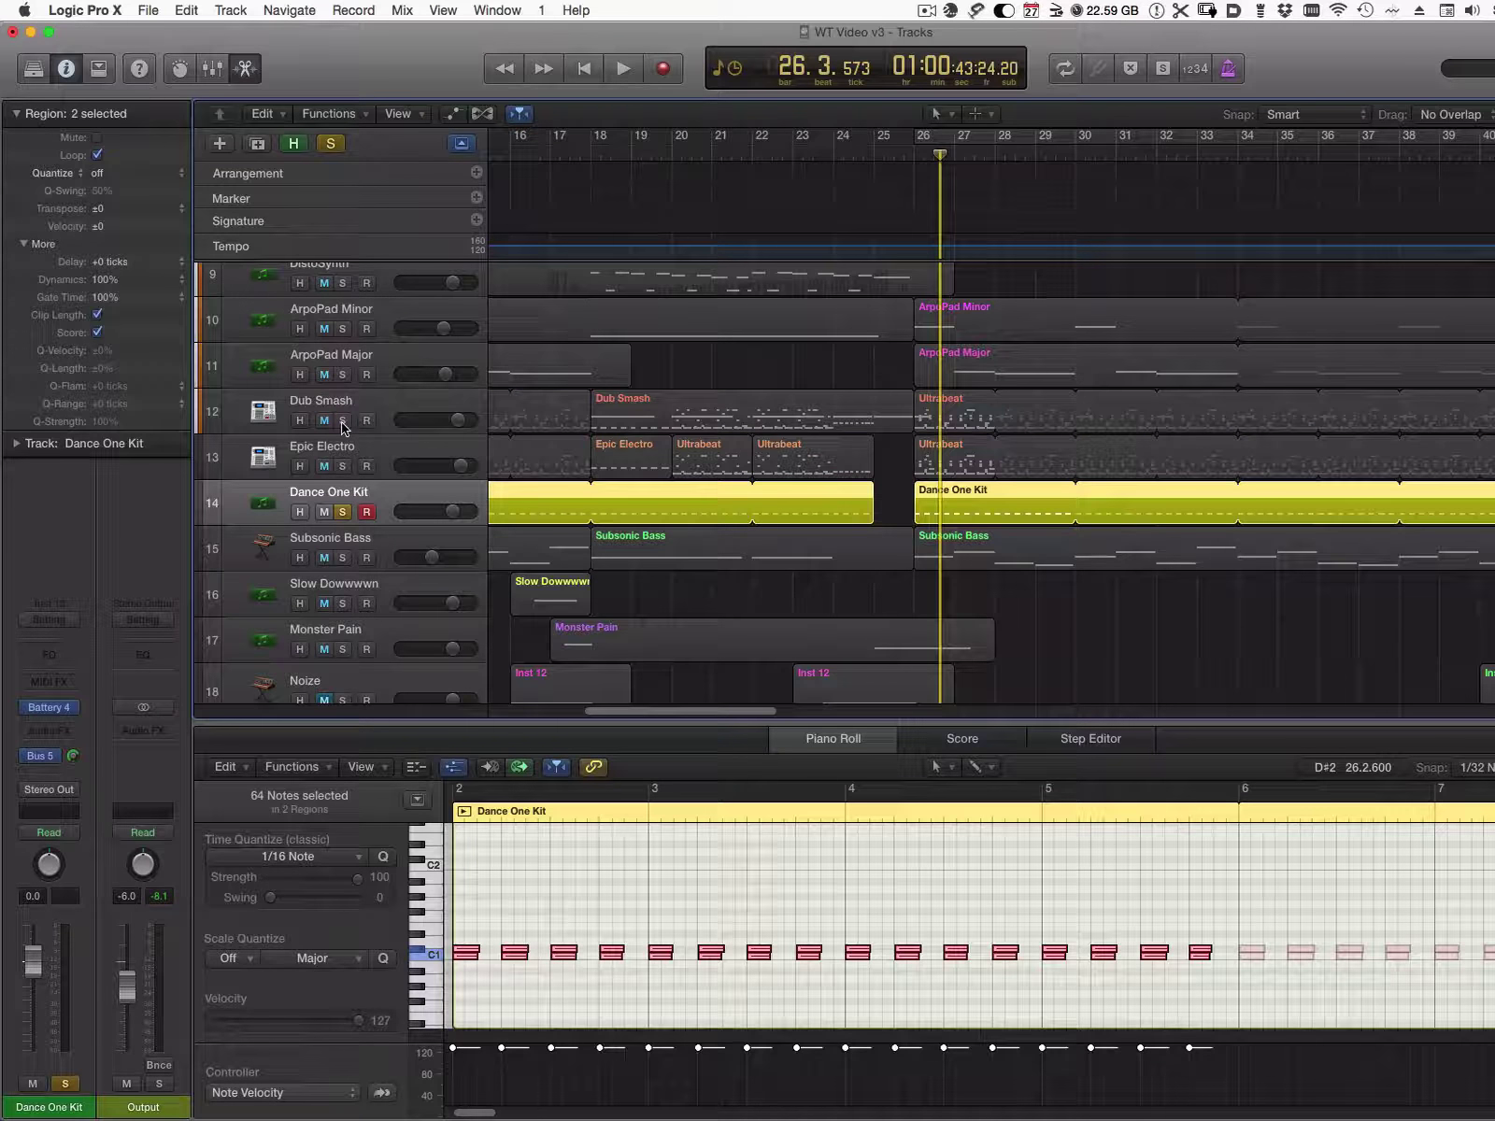
{"action": "key", "text": "space"}
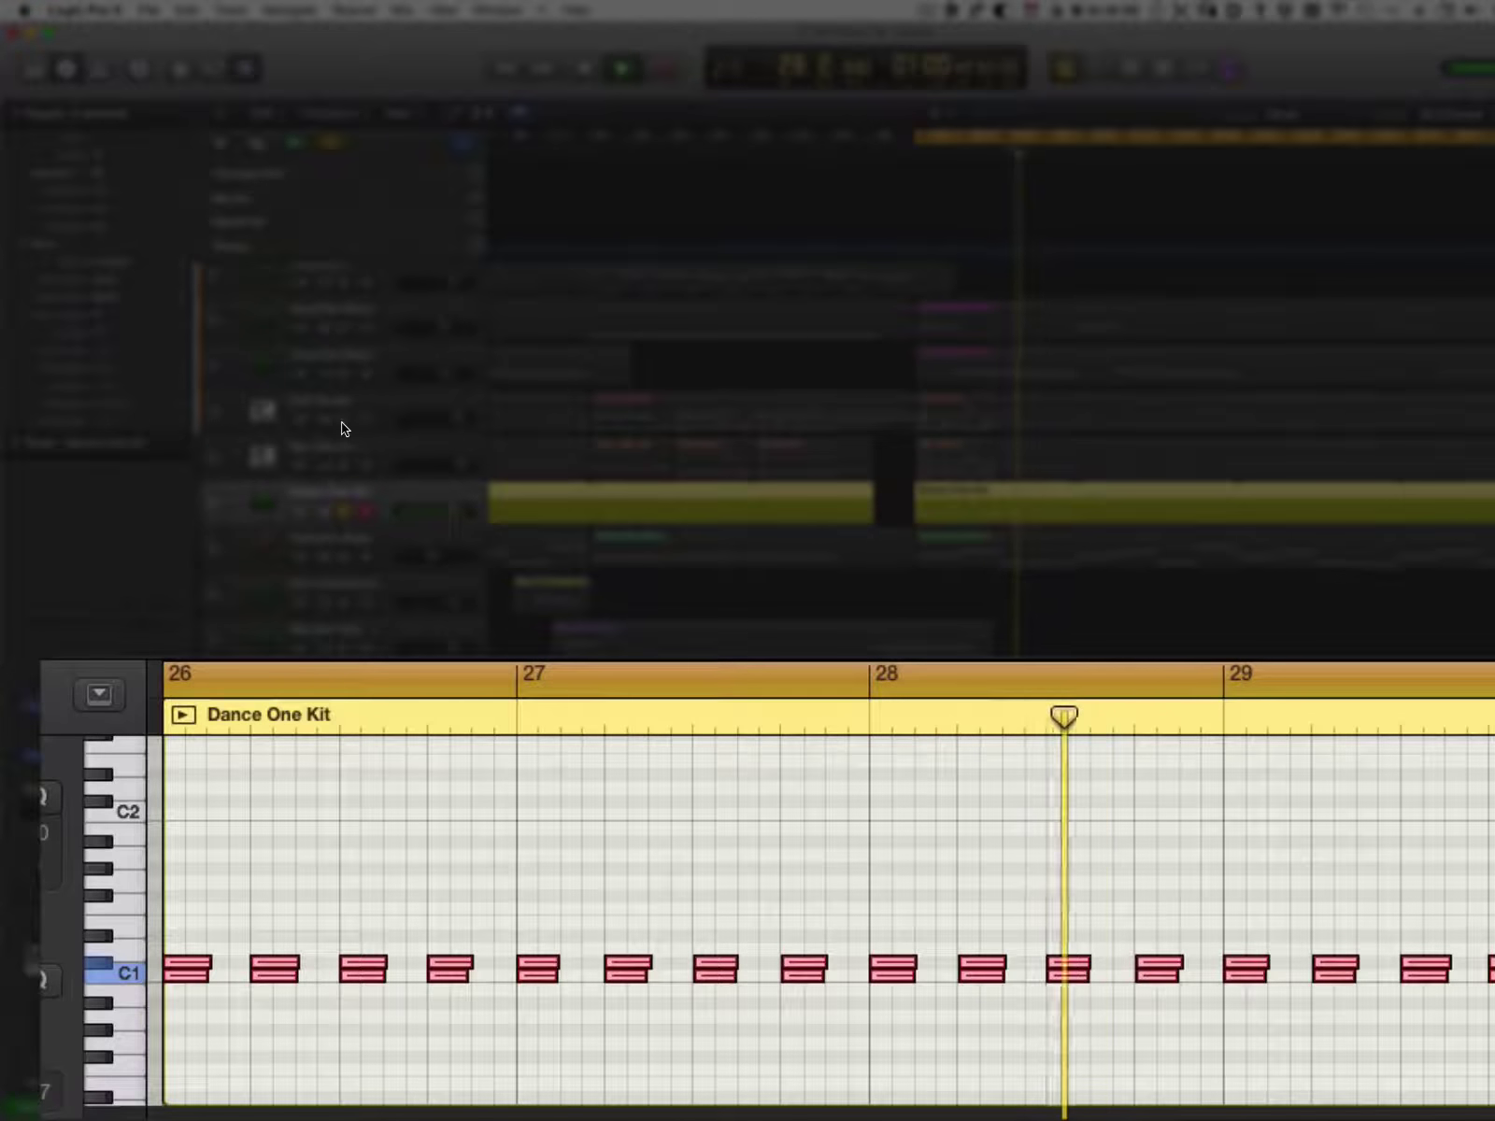
{"action": "key", "text": "space"}
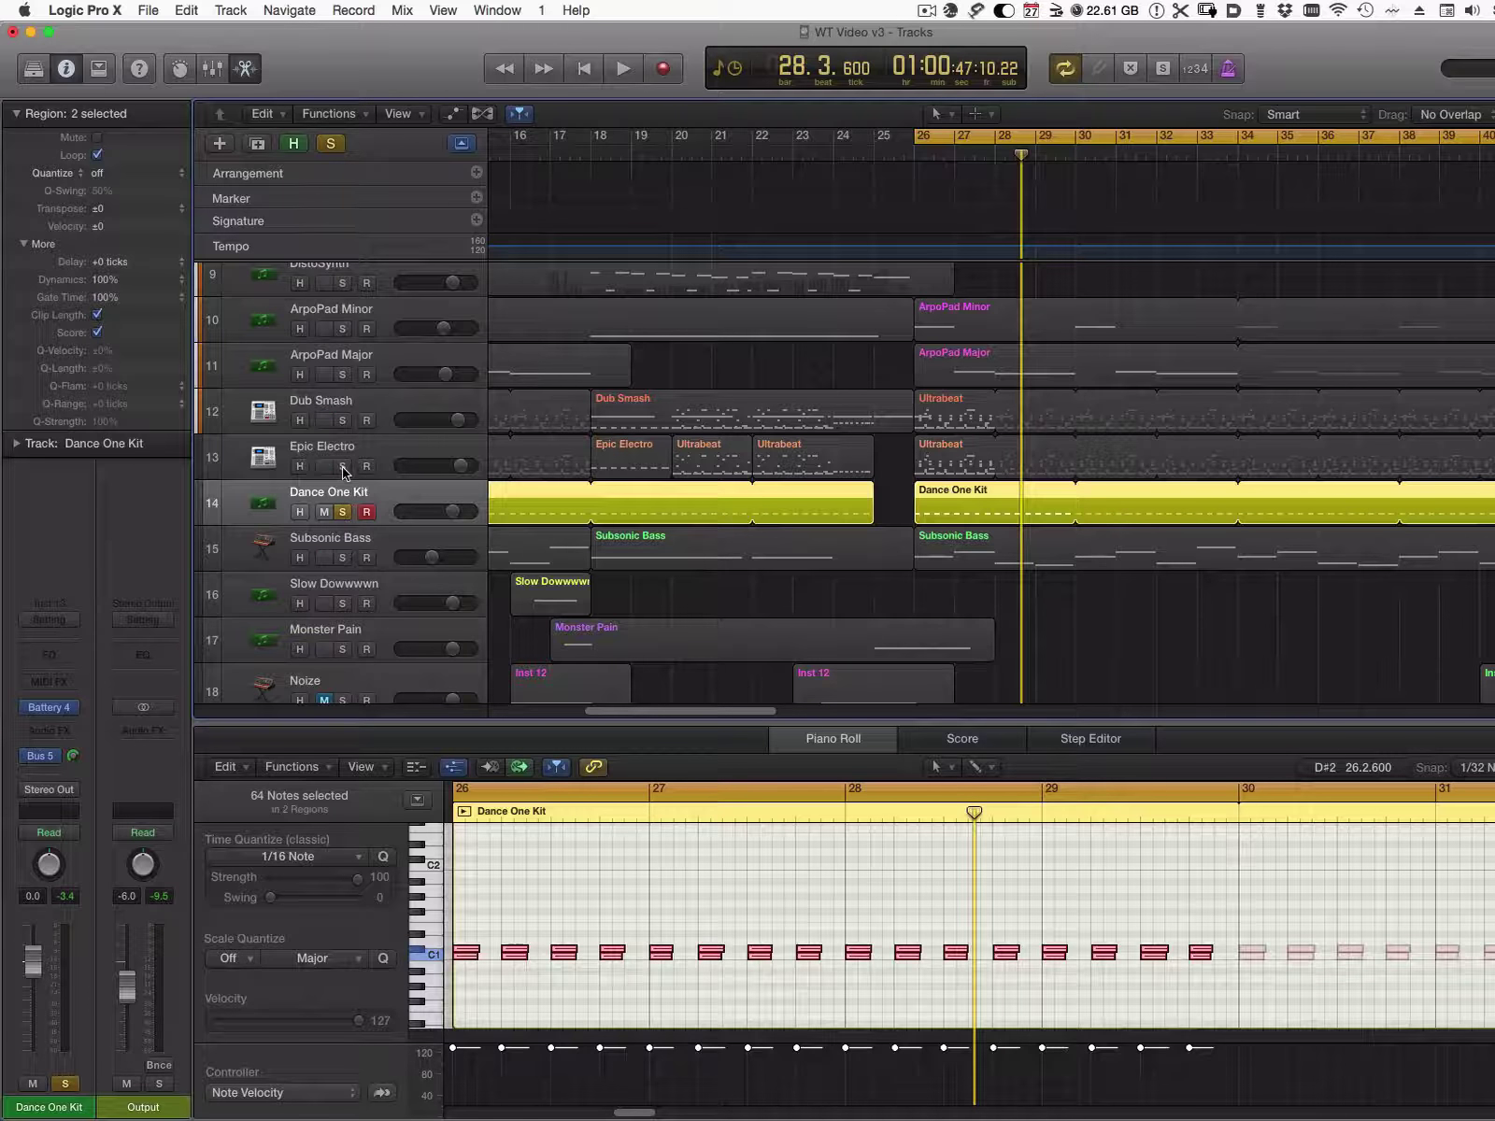
- Solo Epic Electro and Dub Smash, unsolo Dance One Kit, and play the two Ultrabeat kits
{"action": "left_click", "coordinate": [343, 466]}
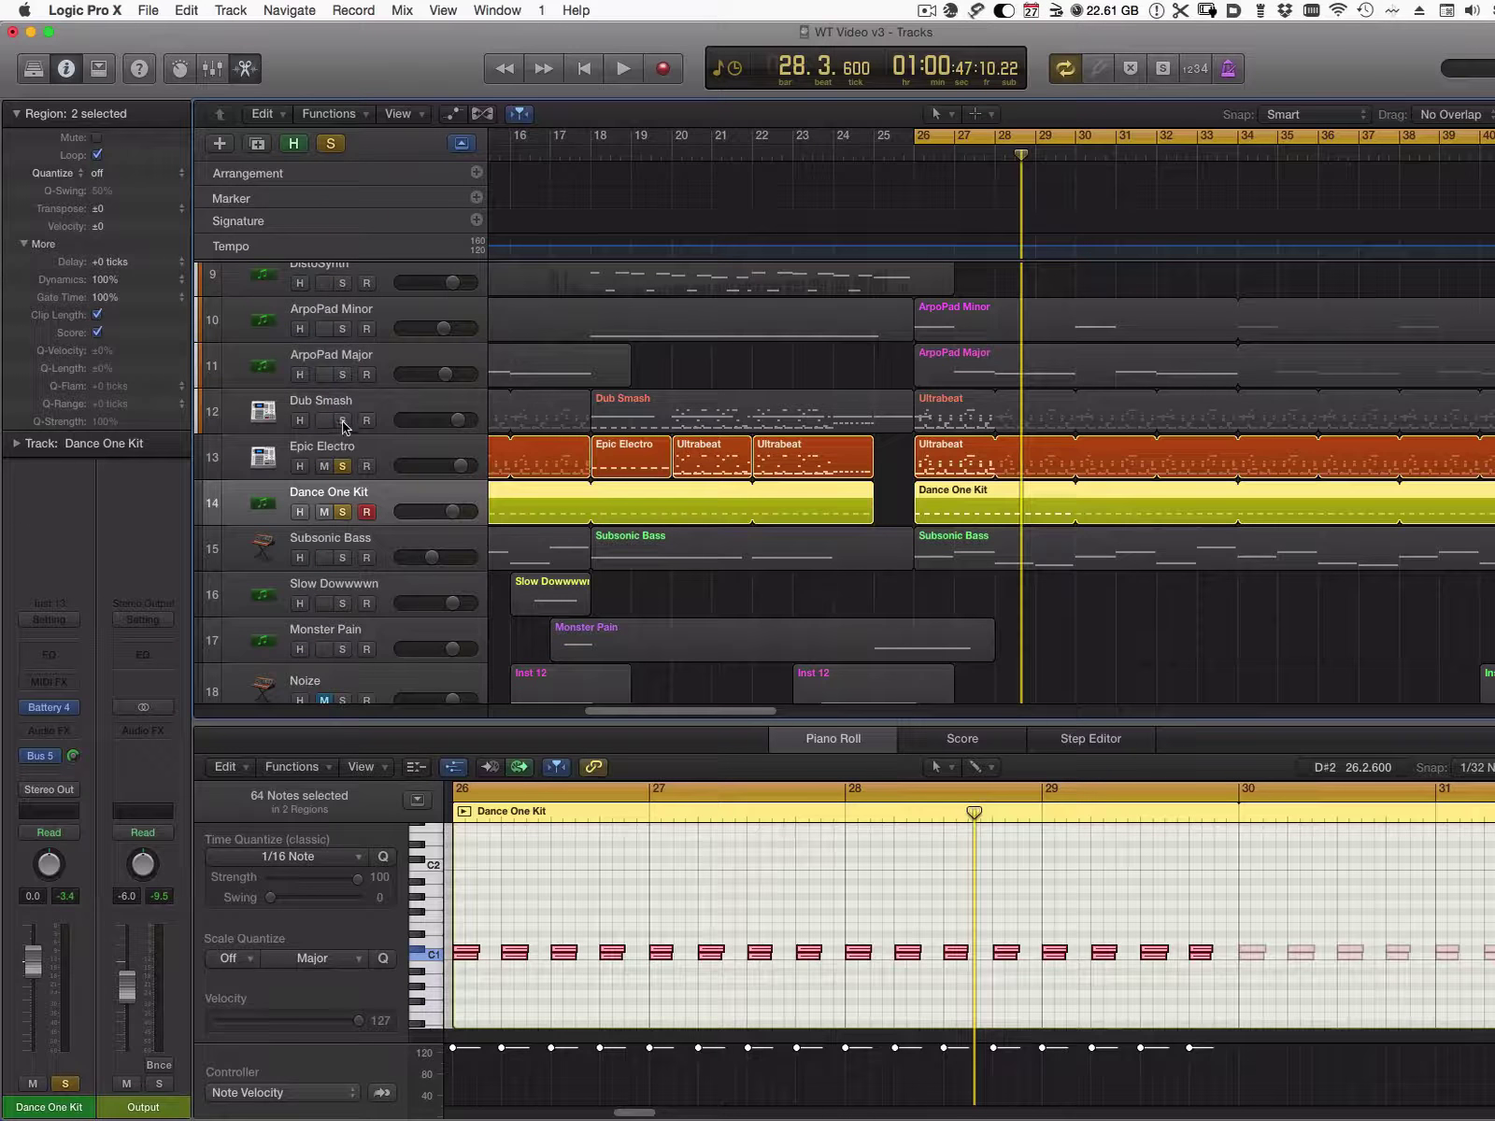
{"action": "left_click", "coordinate": [343, 420]}
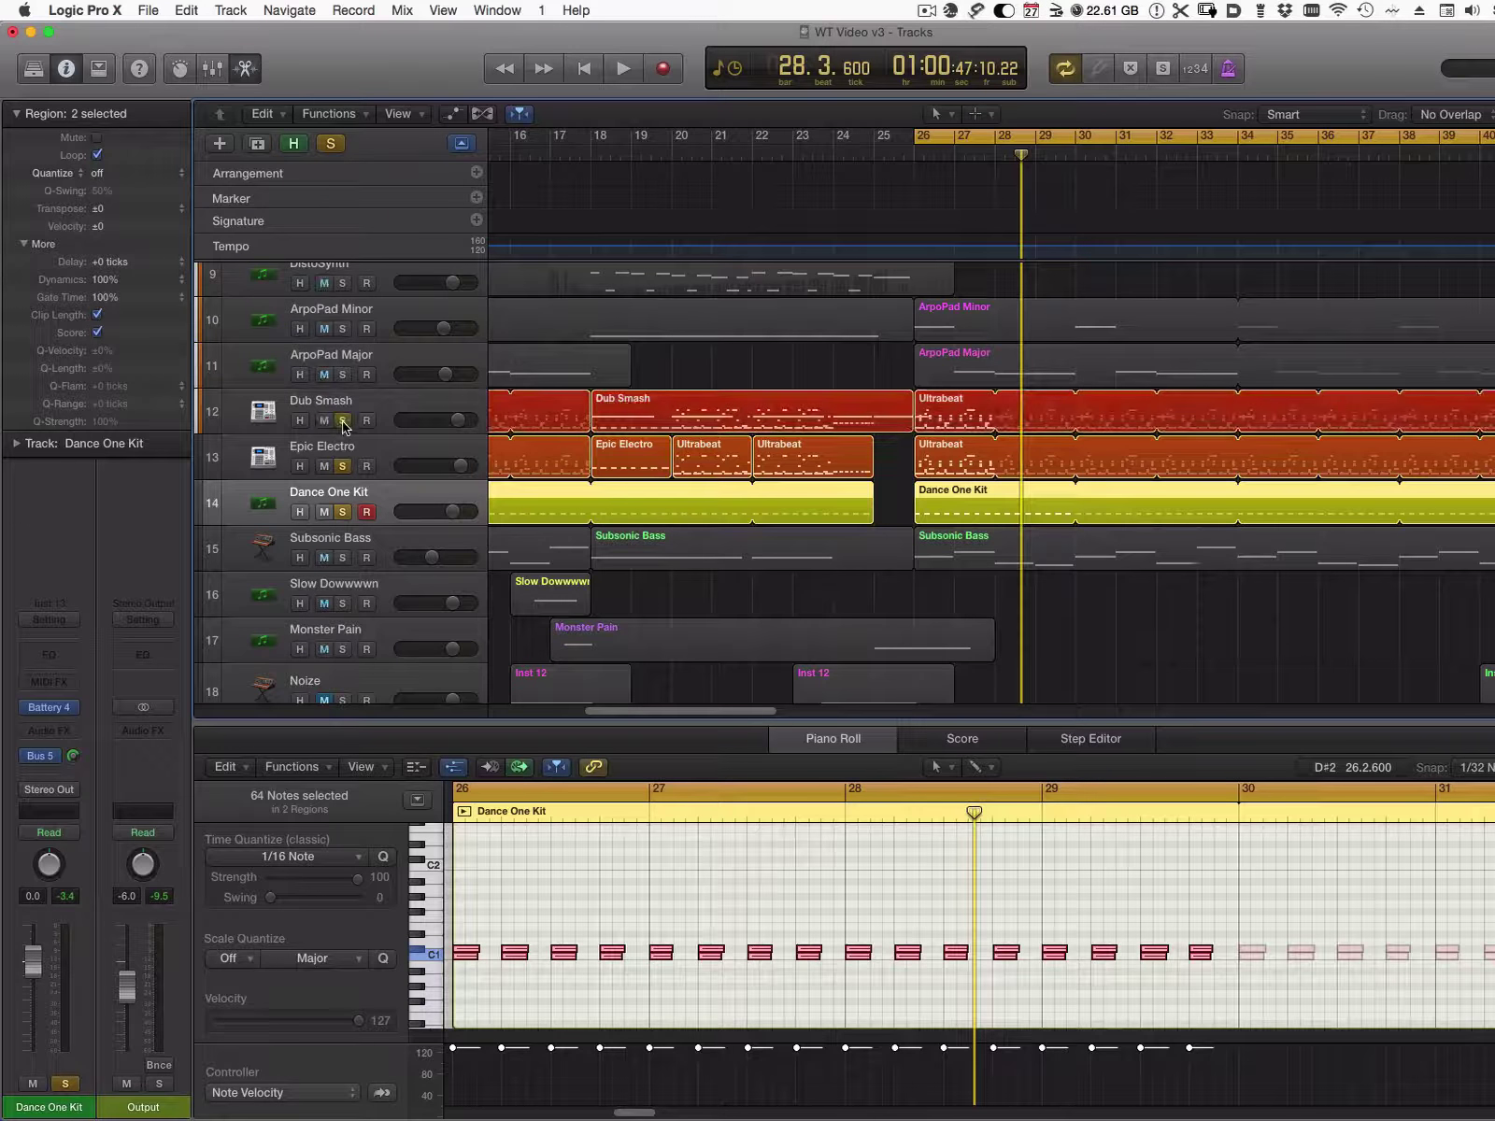
{"action": "left_click", "coordinate": [343, 512]}
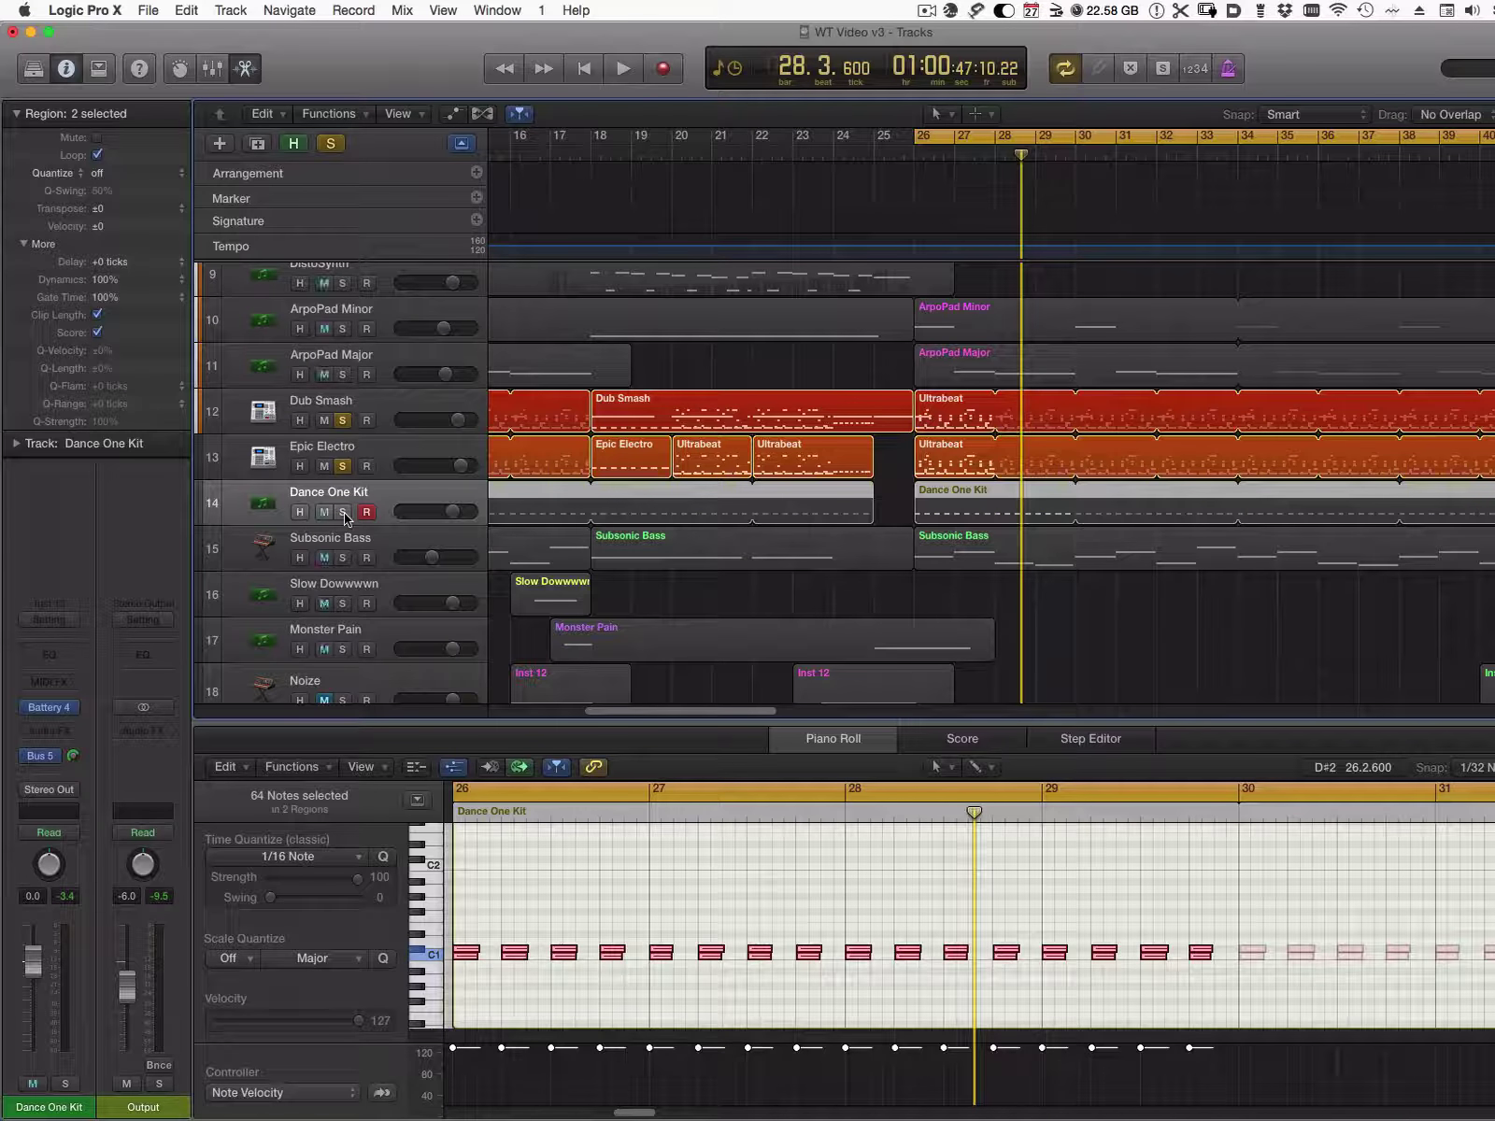
{"action": "key", "text": "space"}
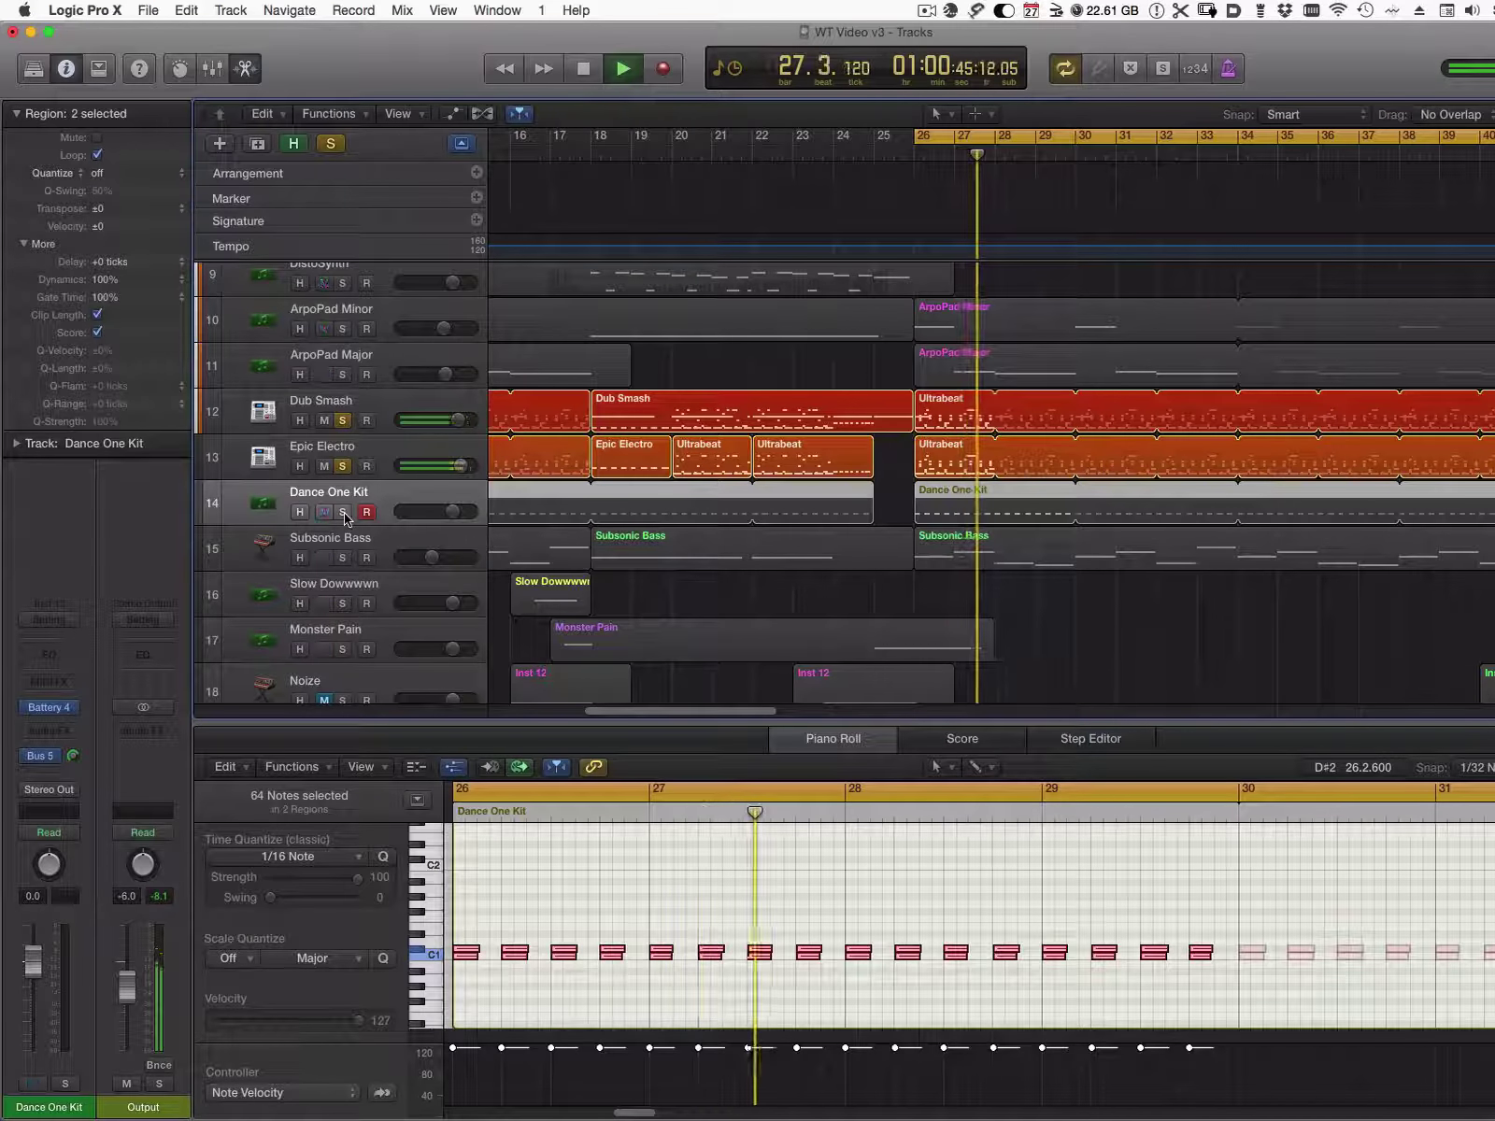
{"action": "key", "text": "space"}
- Re-solo Dance One Kit and play all three drum layers together
{"action": "left_click", "coordinate": [343, 512]}
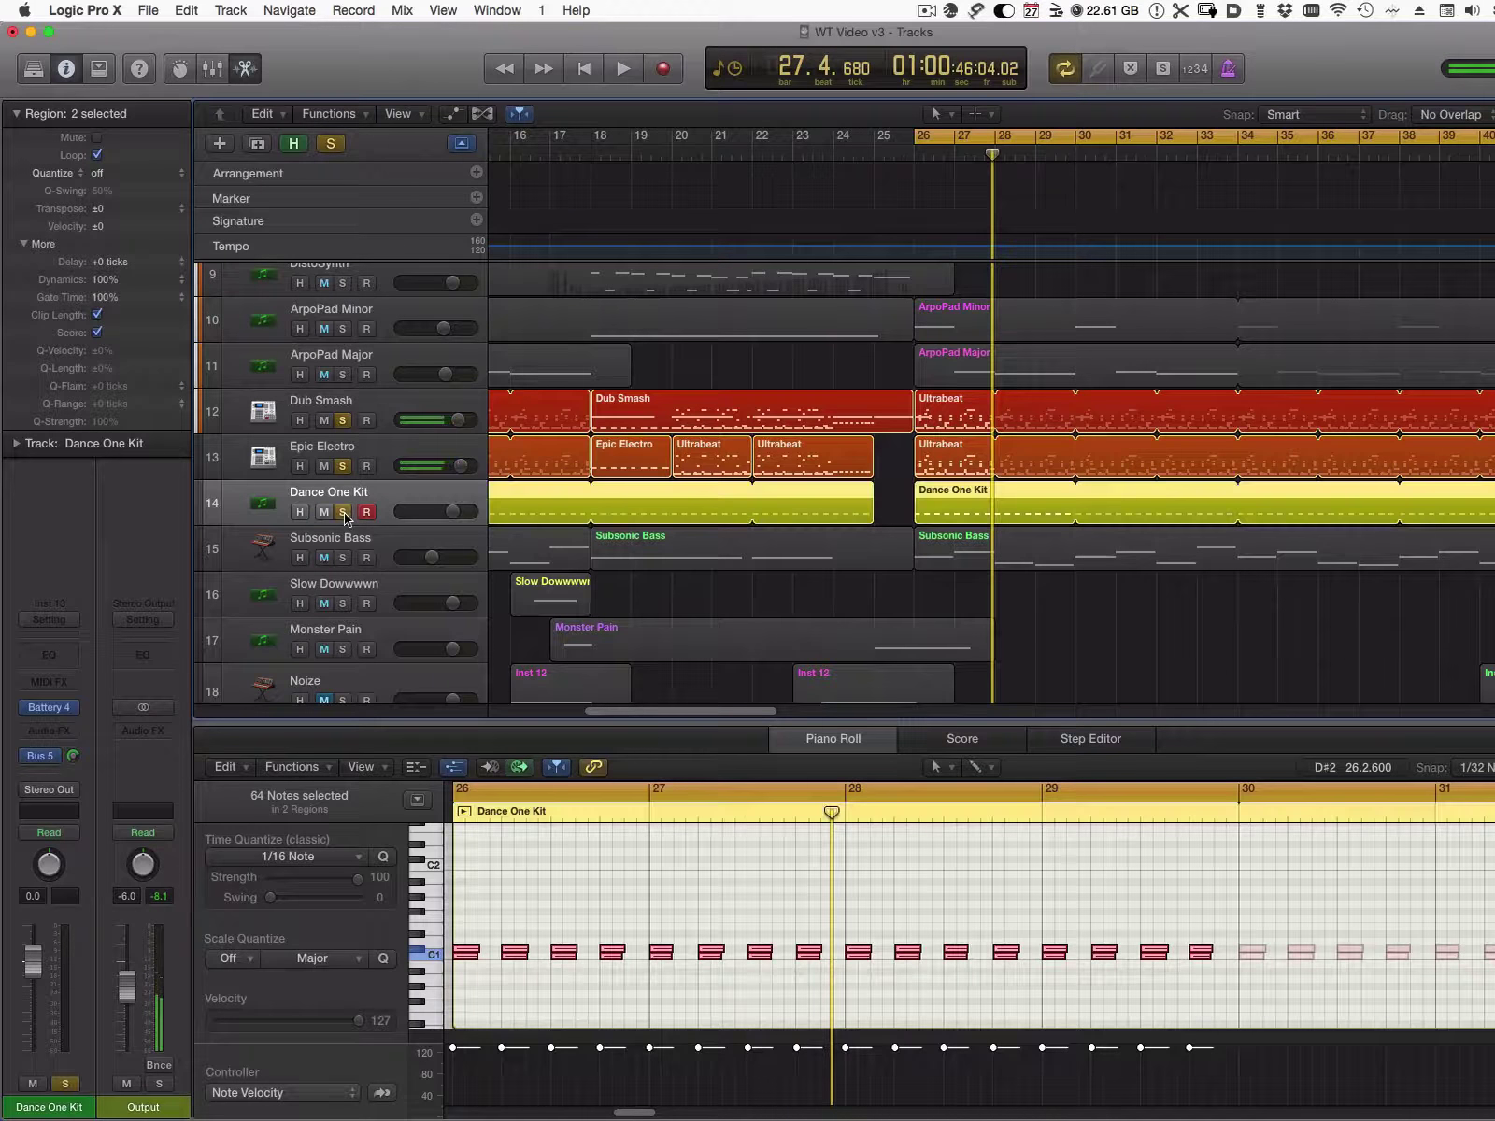
{"action": "key", "text": "space"}
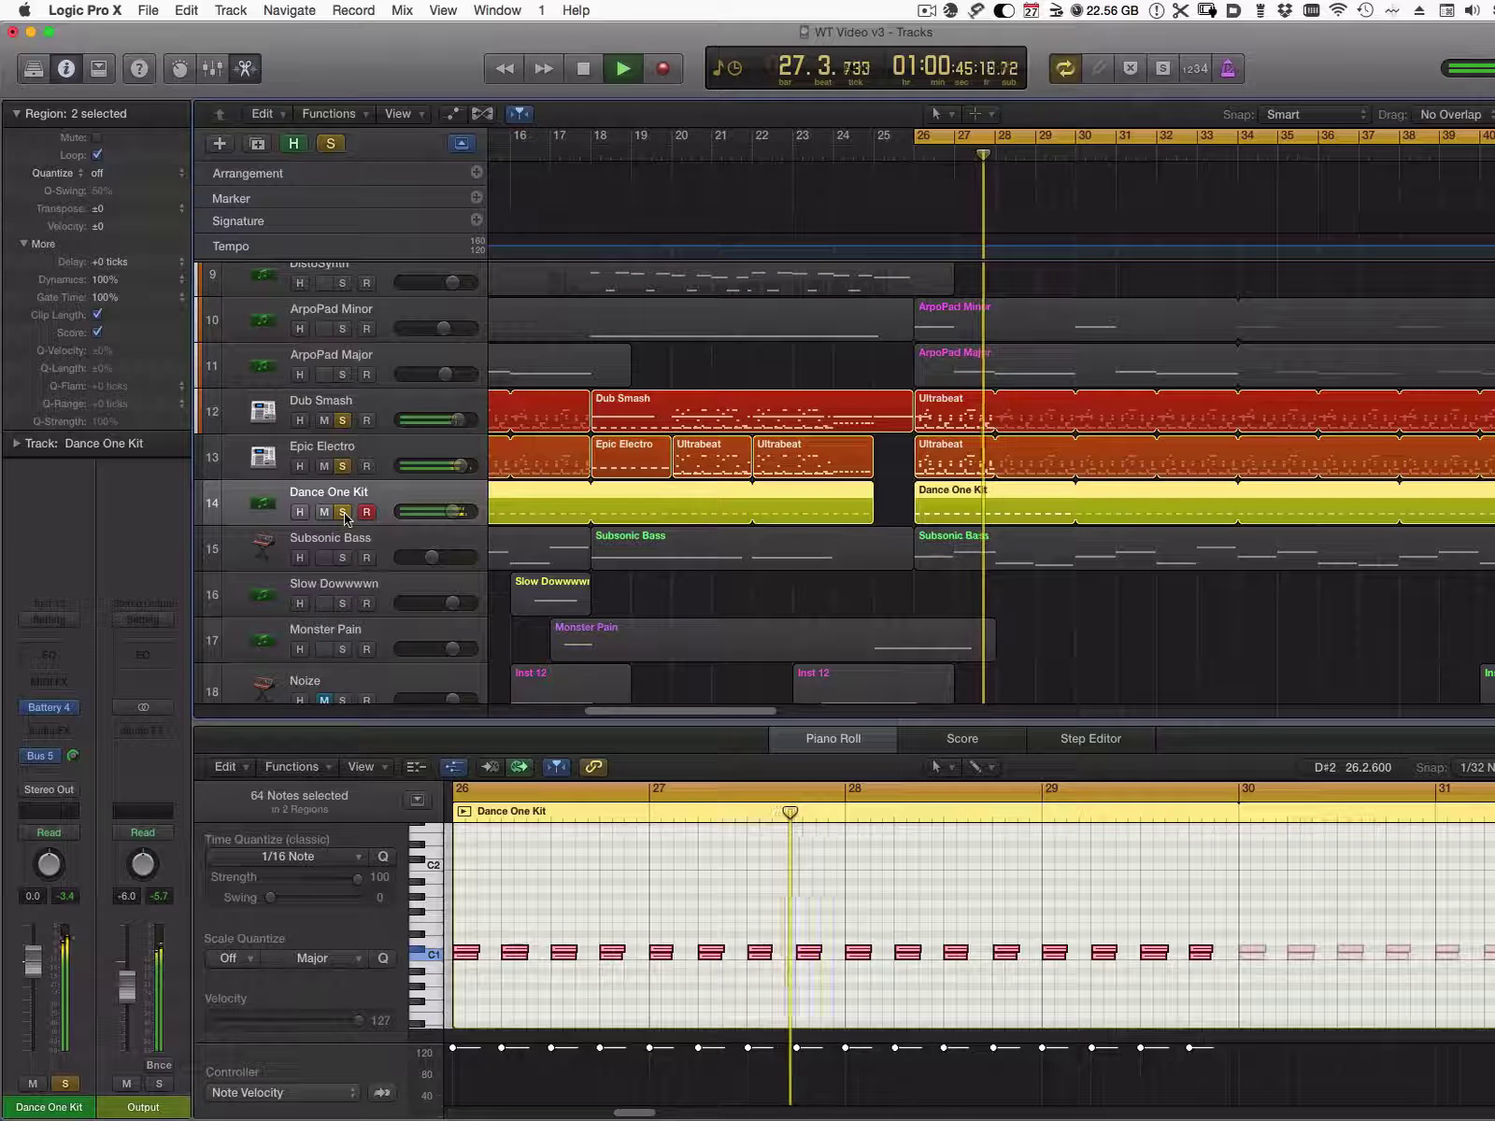
{"action": "key", "text": "space"}
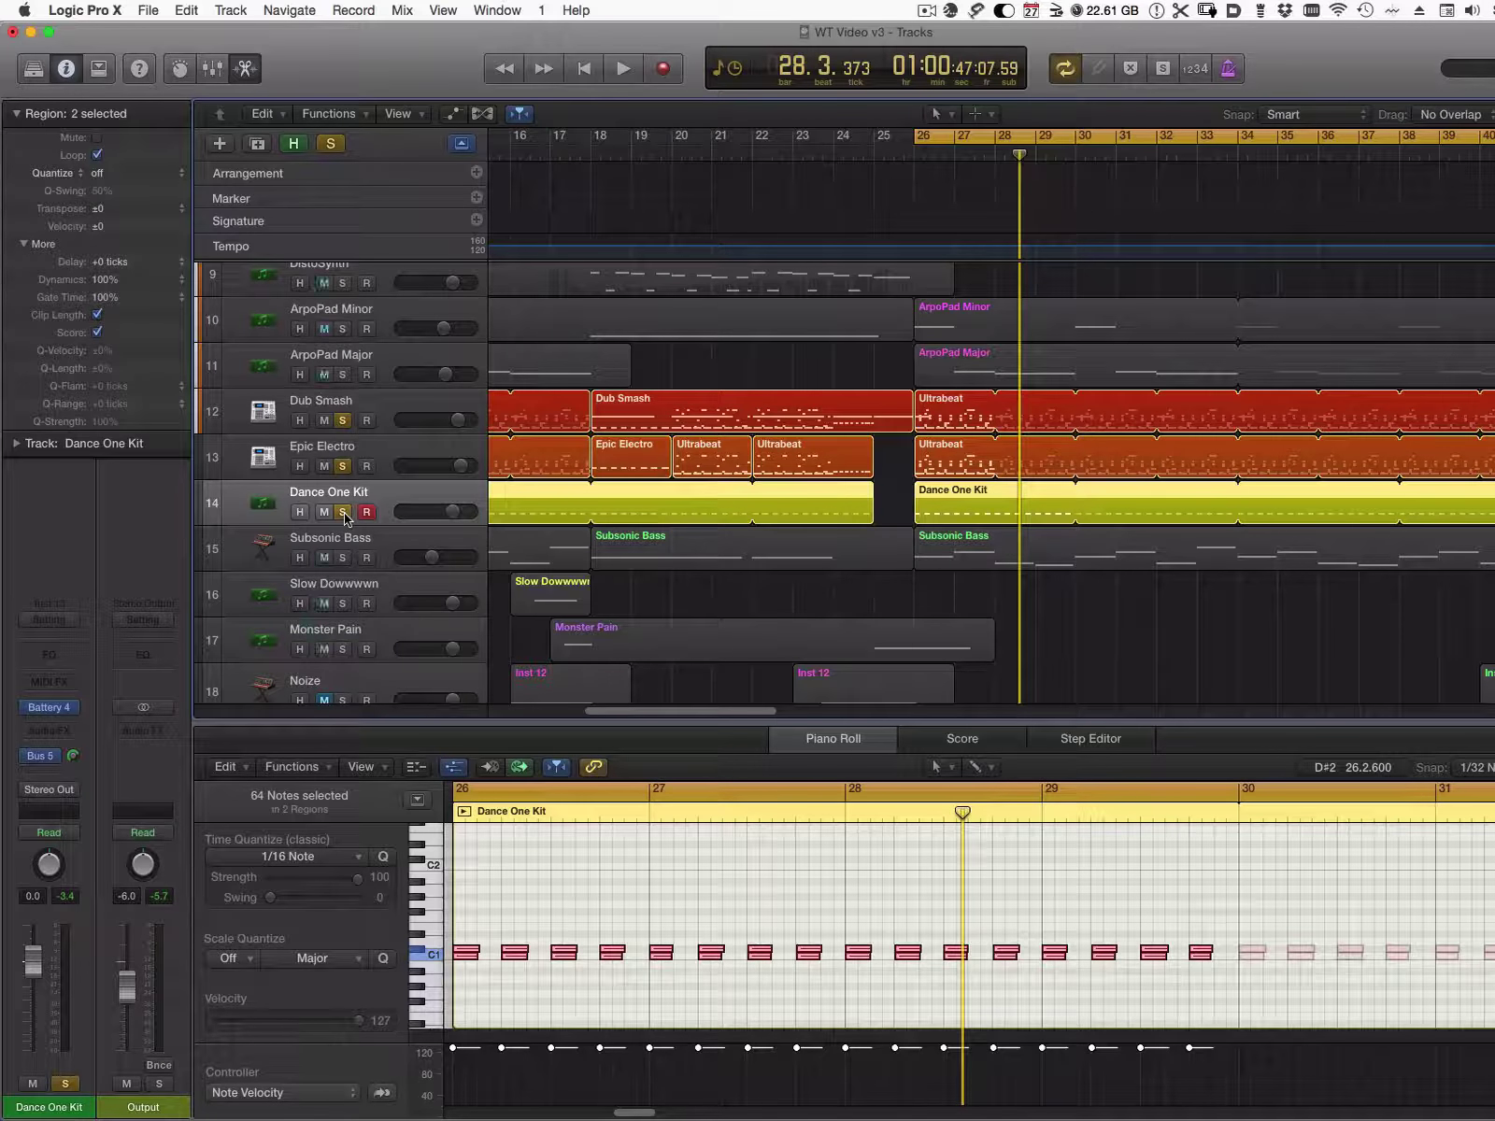
- Solo Subsonic Bass with the three drum tracks and play all four from bar 26
{"action": "left_click", "coordinate": [343, 559]}
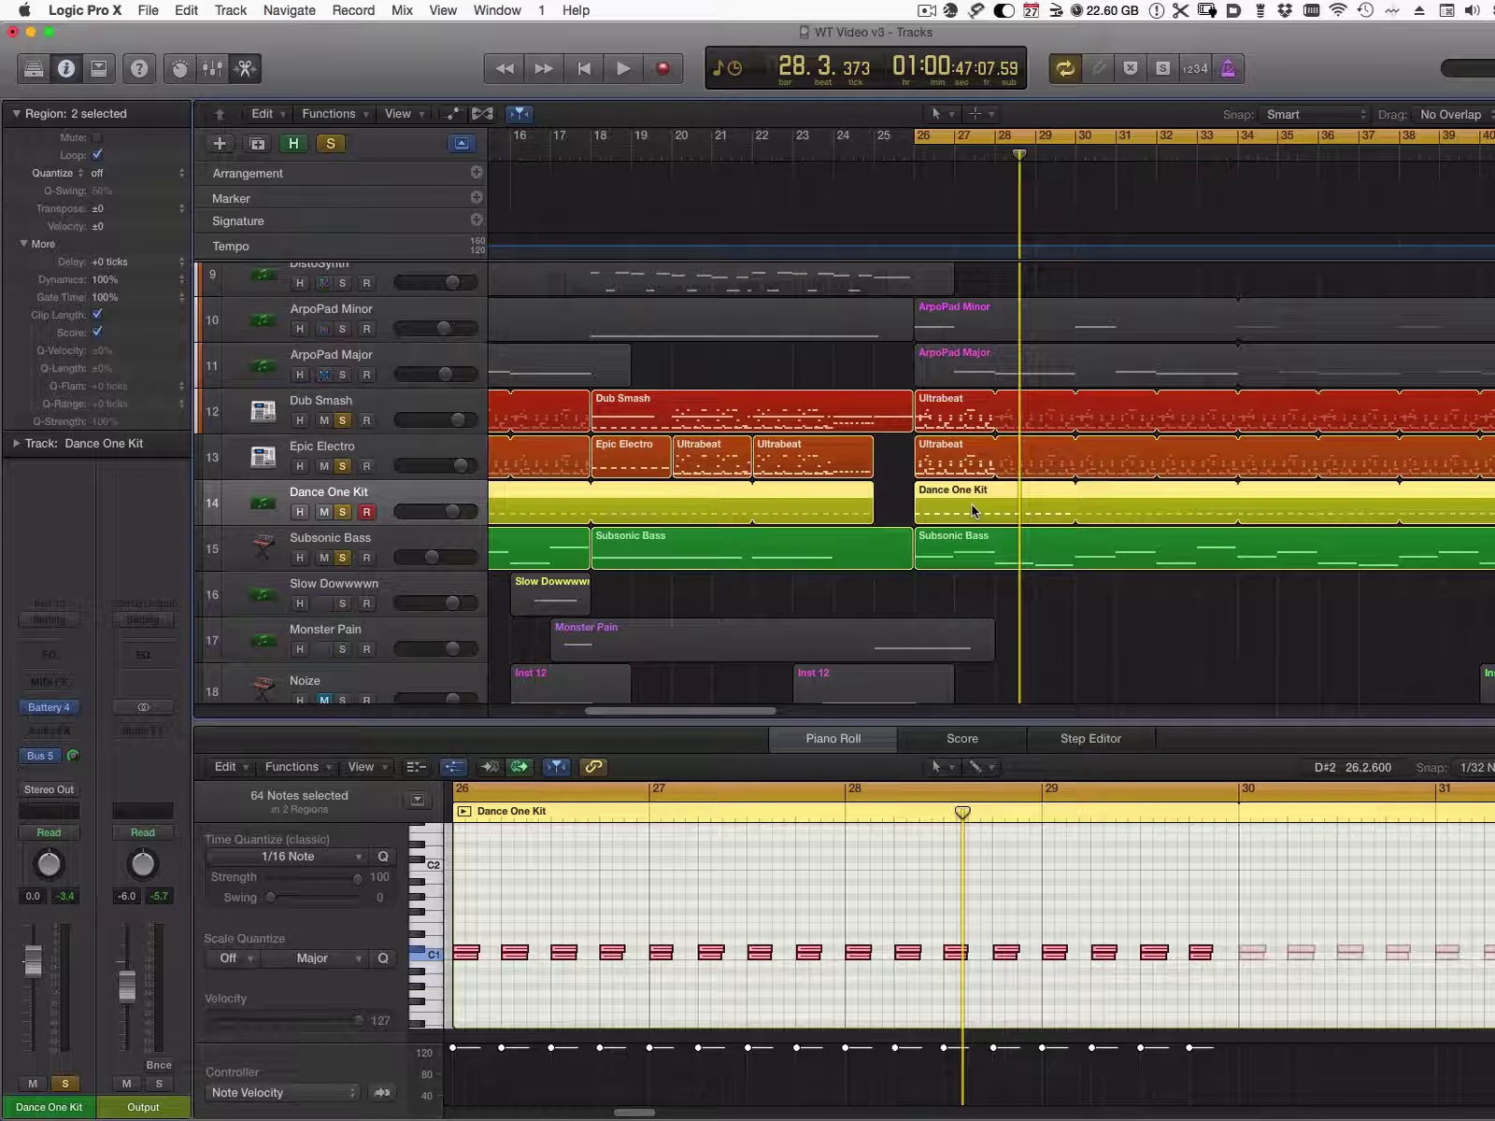
{"action": "key", "text": "space"}
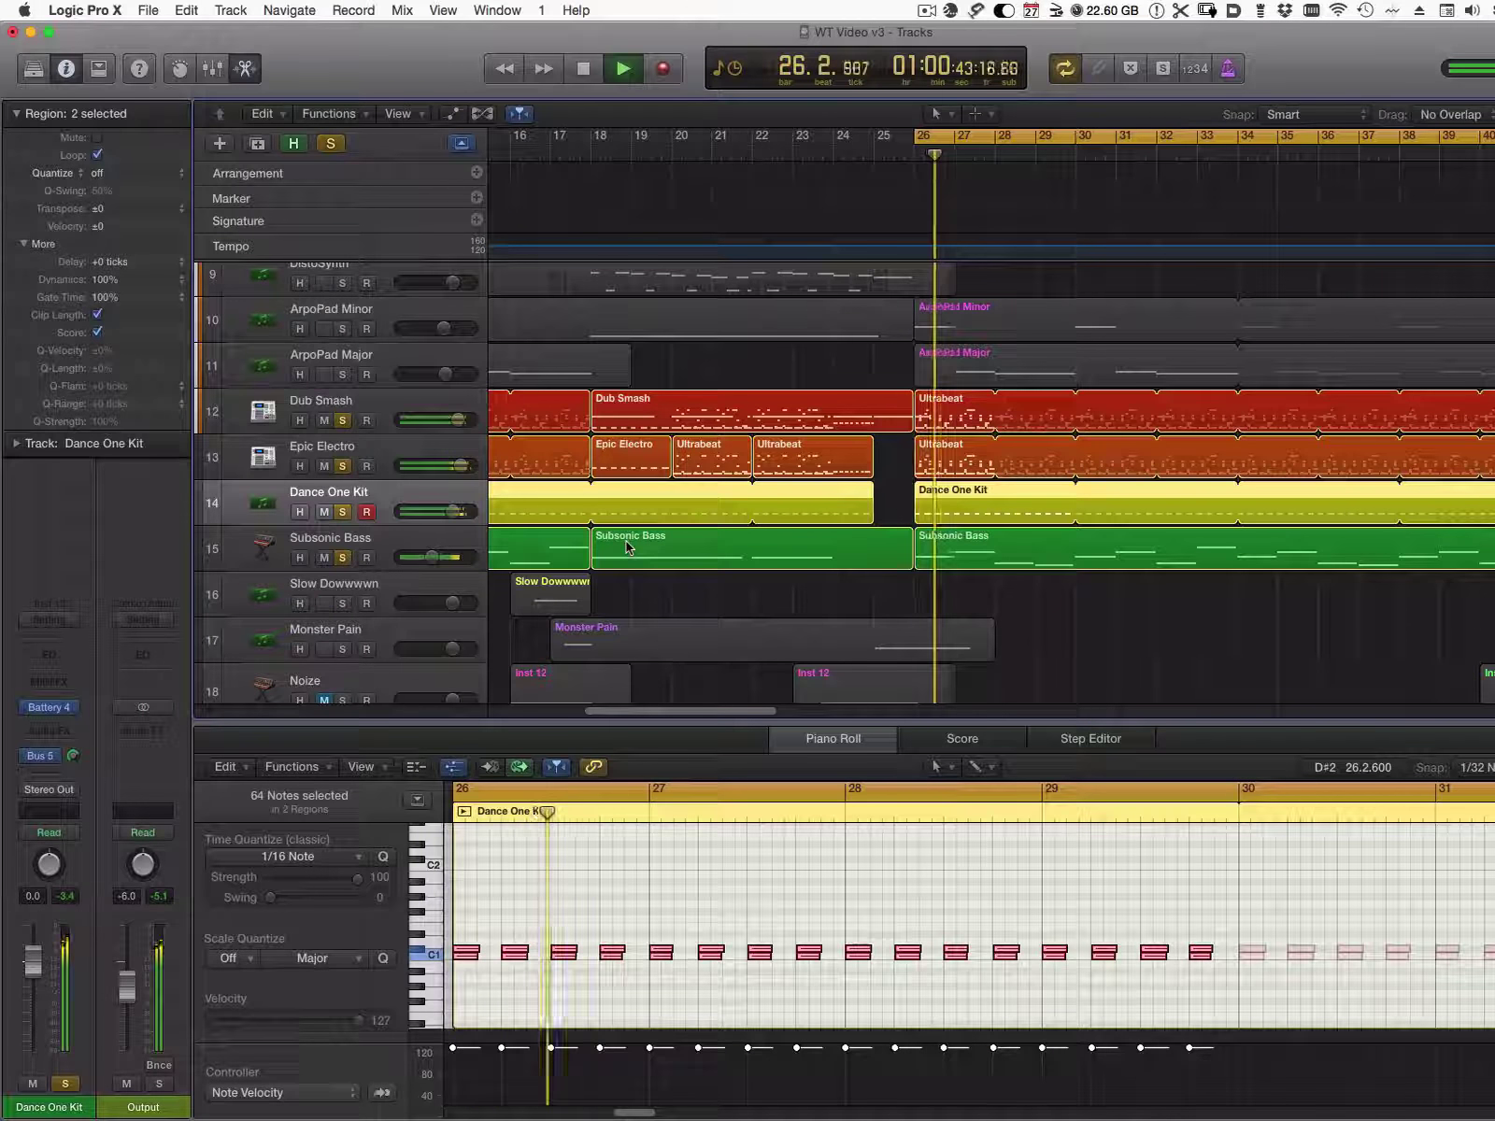